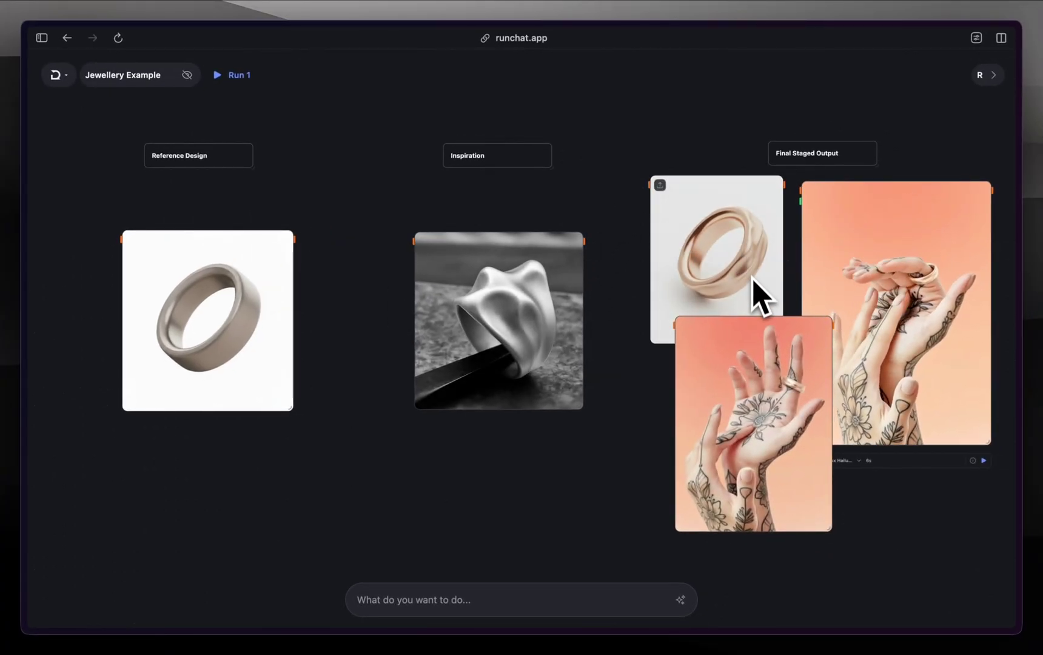
In Concept Design, move the wavy-ring inspiration image up beneath the silver ring.
mouse_move(781, 276)
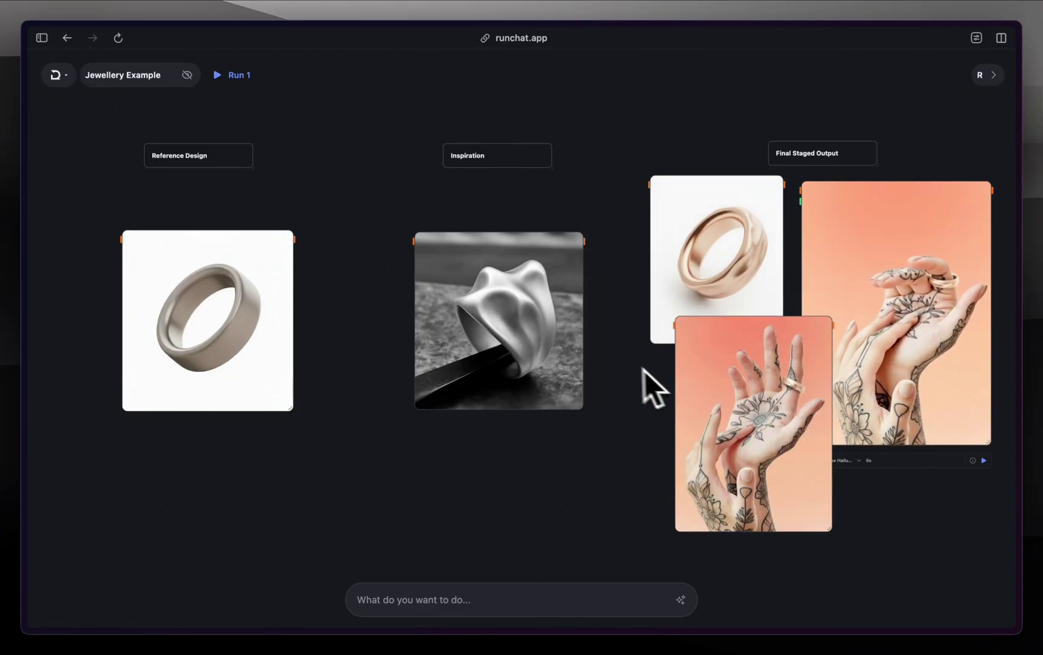
scroll(609, 351, "down", 3)
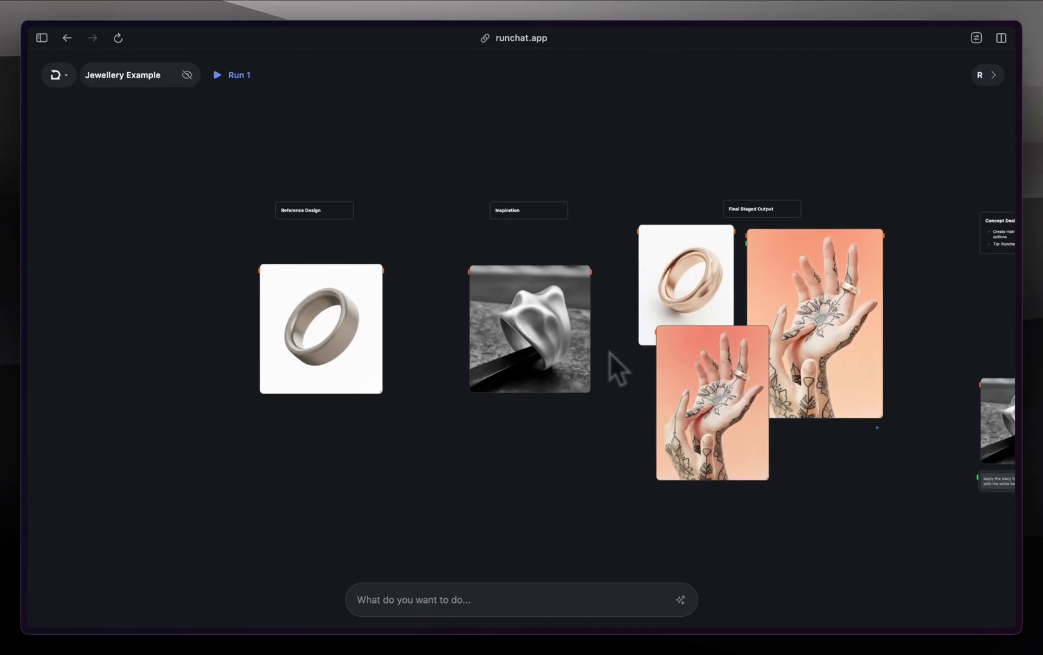
scroll(610, 354, "right", 5)
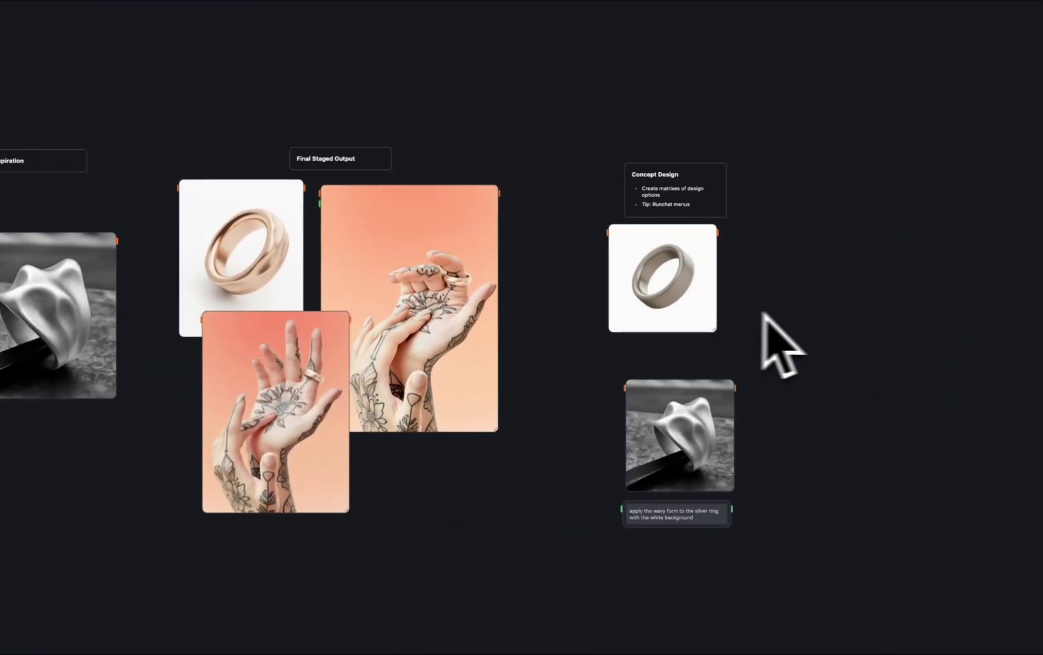
scroll(802, 310, "up", 3)
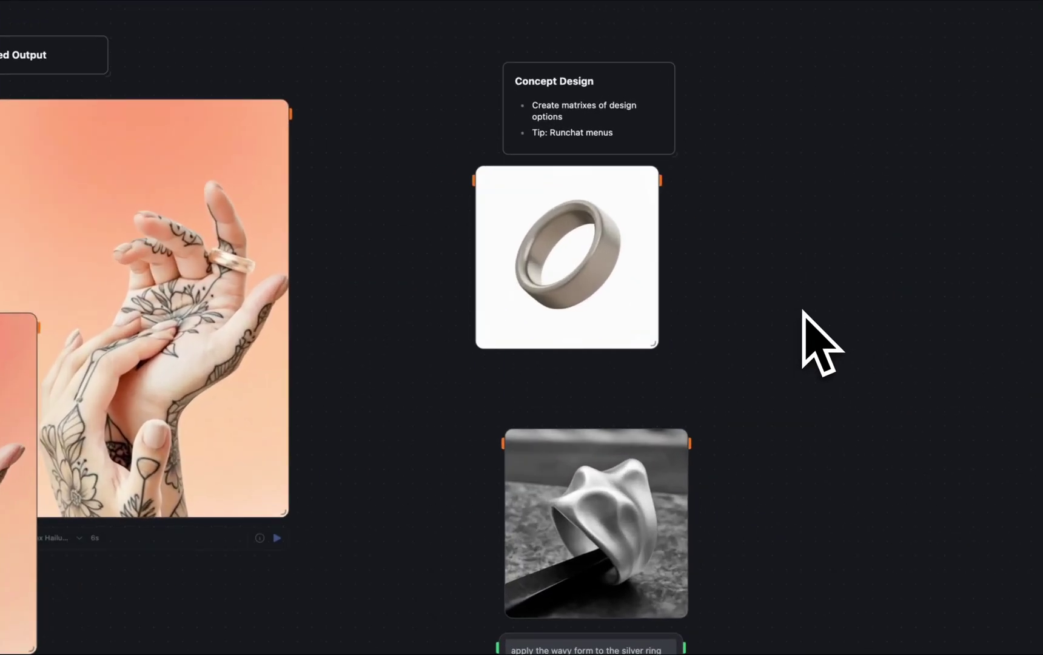
scroll(802, 310, "right", 5)
scroll(443, 336, "right", 3)
scroll(443, 336, "up", 2)
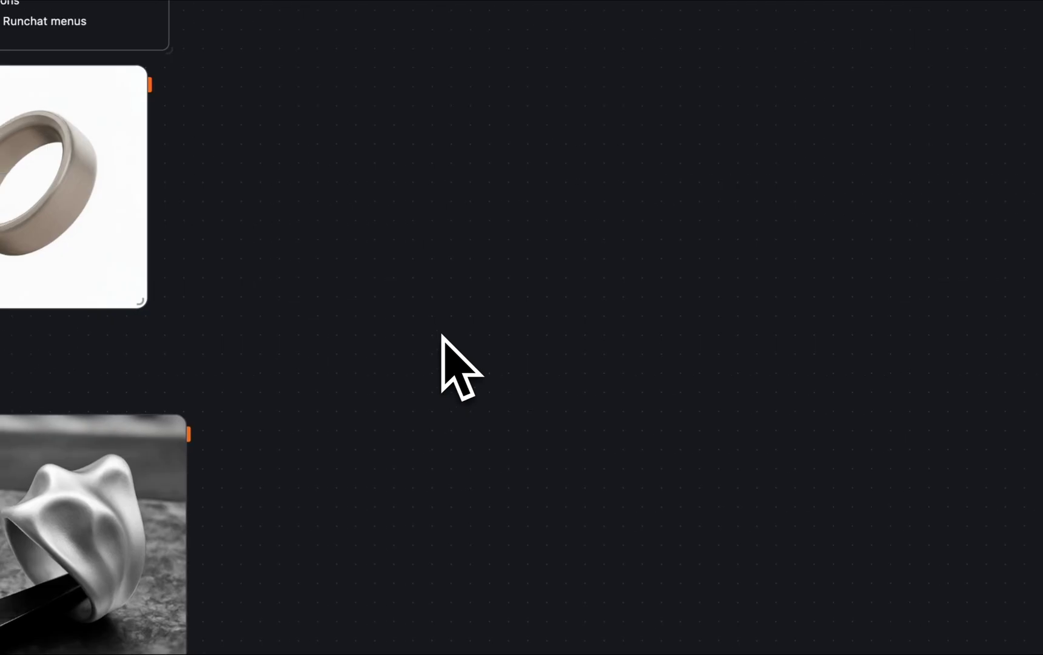
left_click(142, 439)
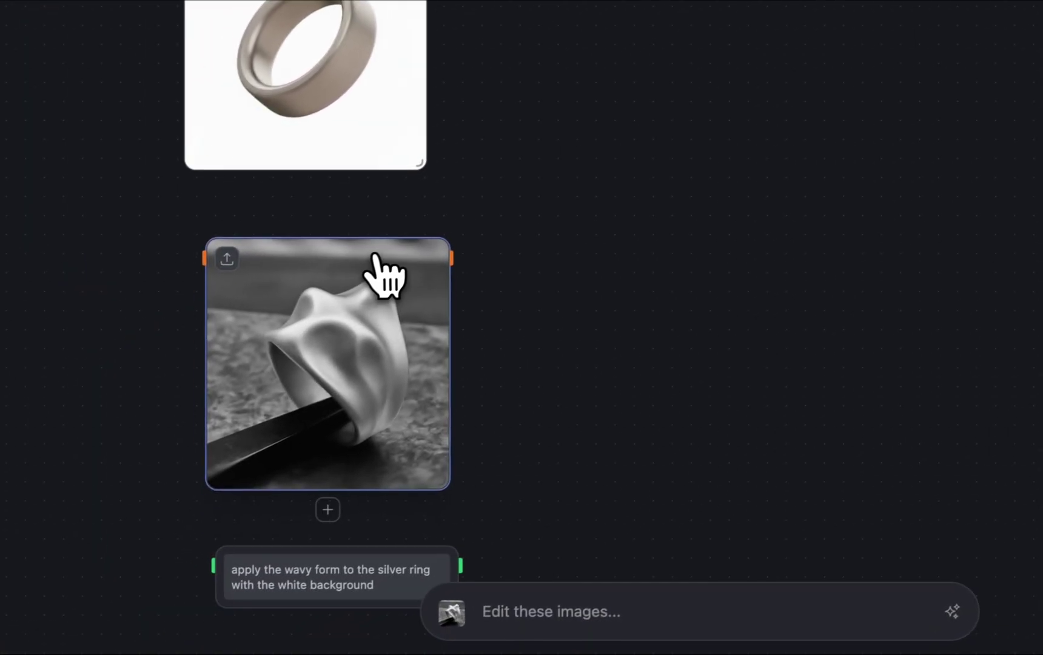
left_click_drag(374, 254, 373, 228)
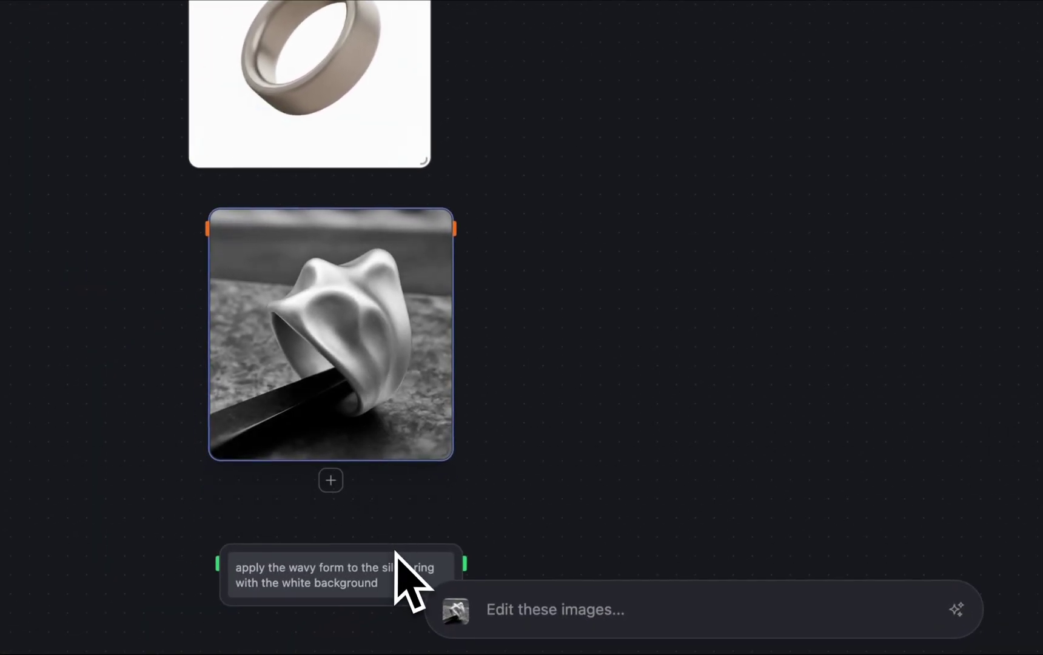
Place the 'apply the wavy form to the silver ring' prompt note under the wavy-ring image.
left_click_drag(395, 552, 380, 489)
left_click(539, 374)
scroll(354, 135, "up", 5)
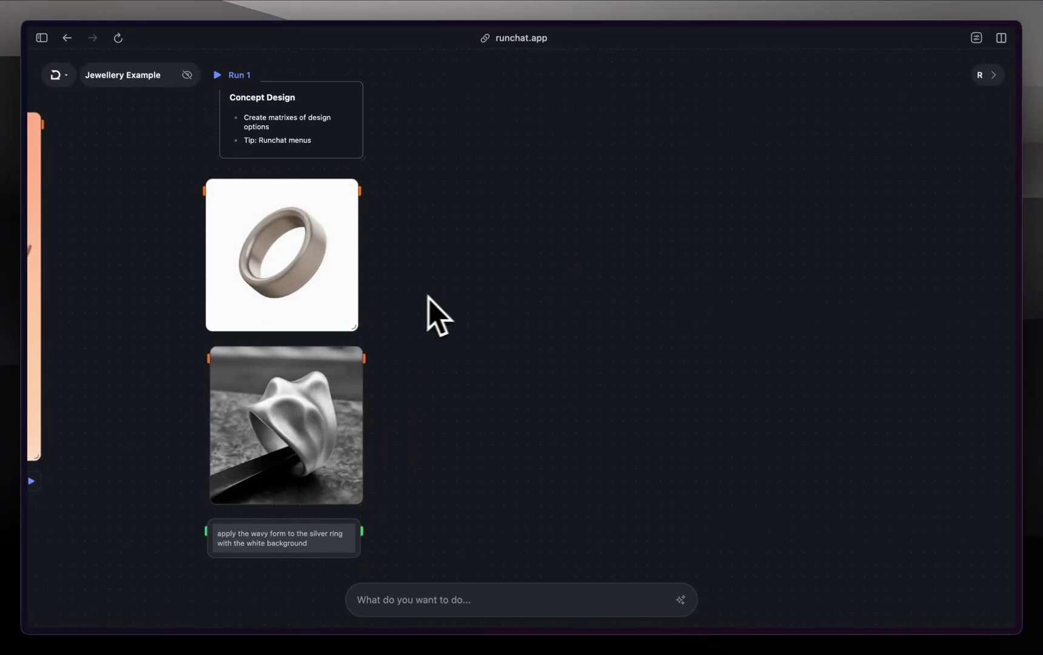
scroll(427, 296, "down", 2)
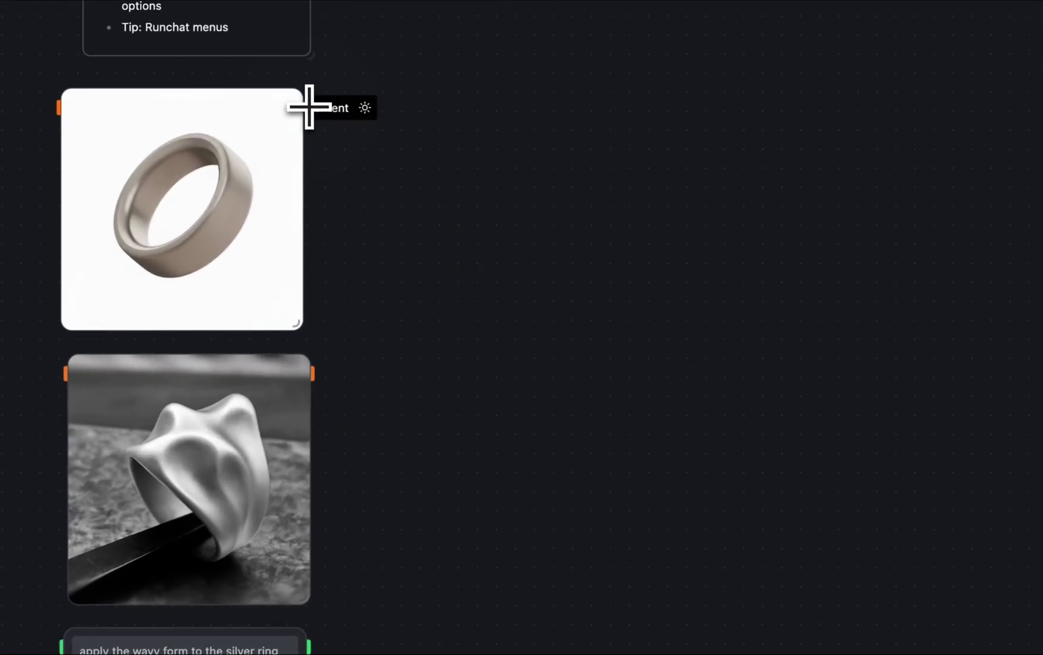
Add a Gemini 2.5 Flash edit node on the silver ring, wired to the wavy ring and wavy-form prompt.
left_click_drag(309, 108, 399, 201)
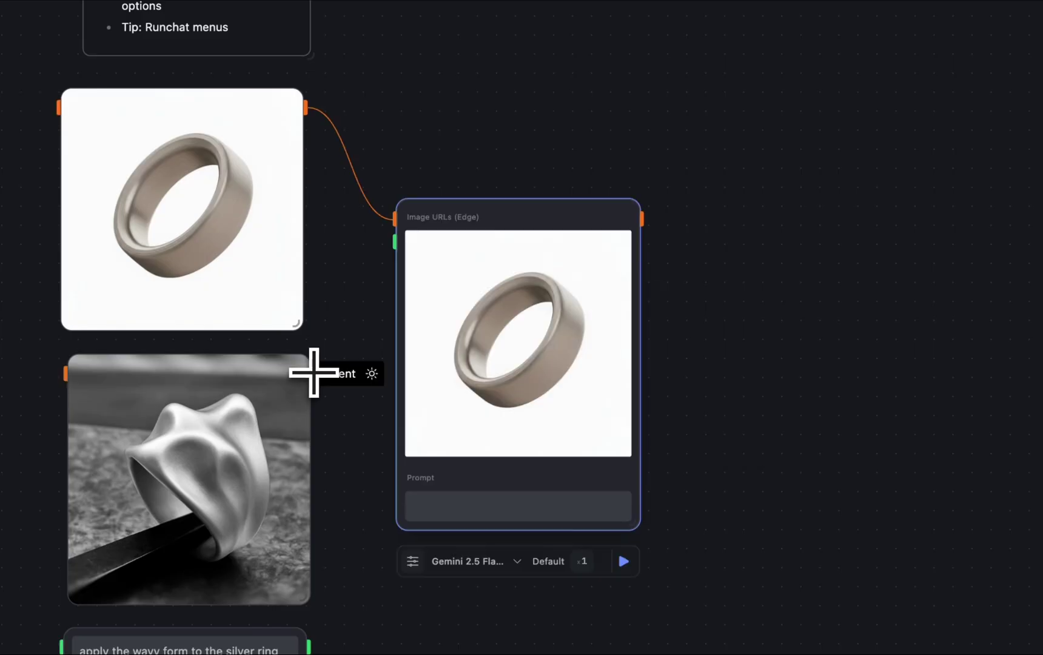
left_click_drag(312, 370, 358, 272)
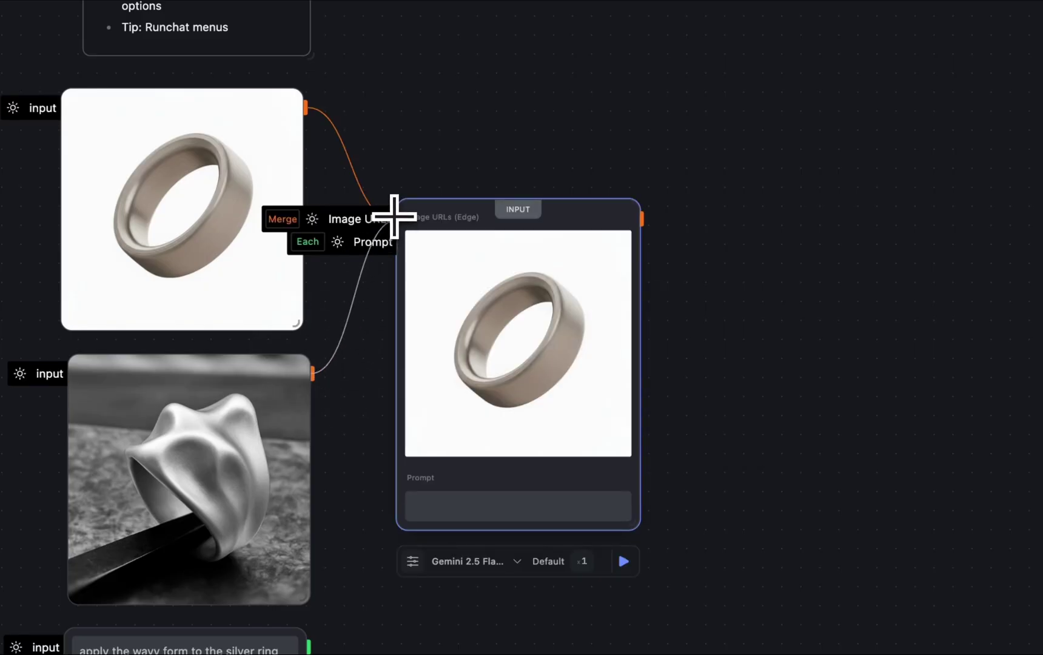
left_click_drag(395, 216, 395, 215)
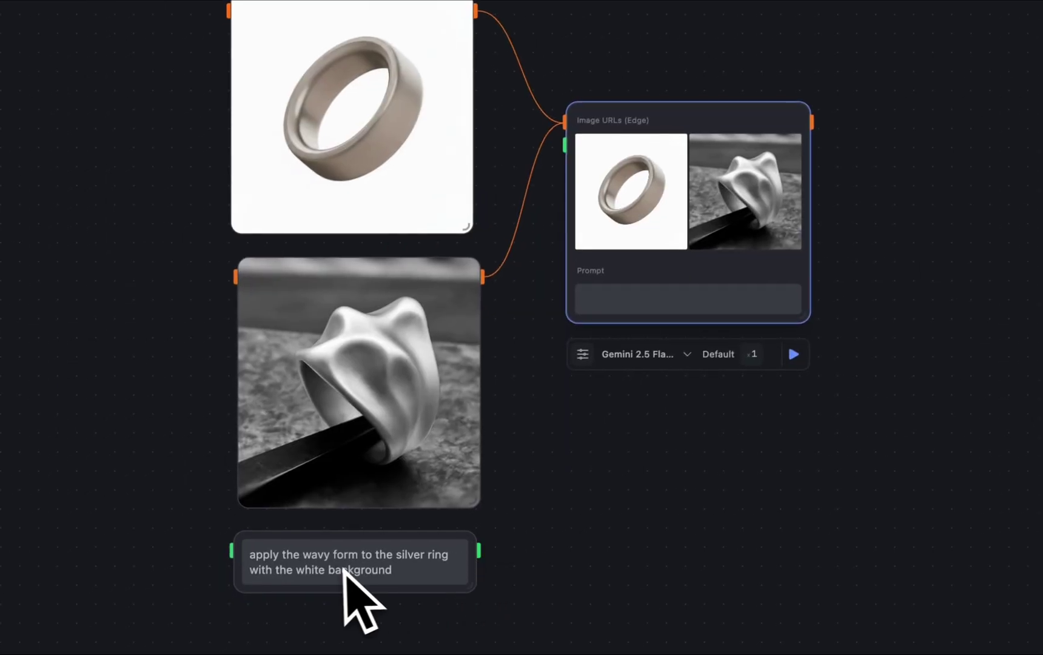
left_click_drag(480, 554, 569, 197)
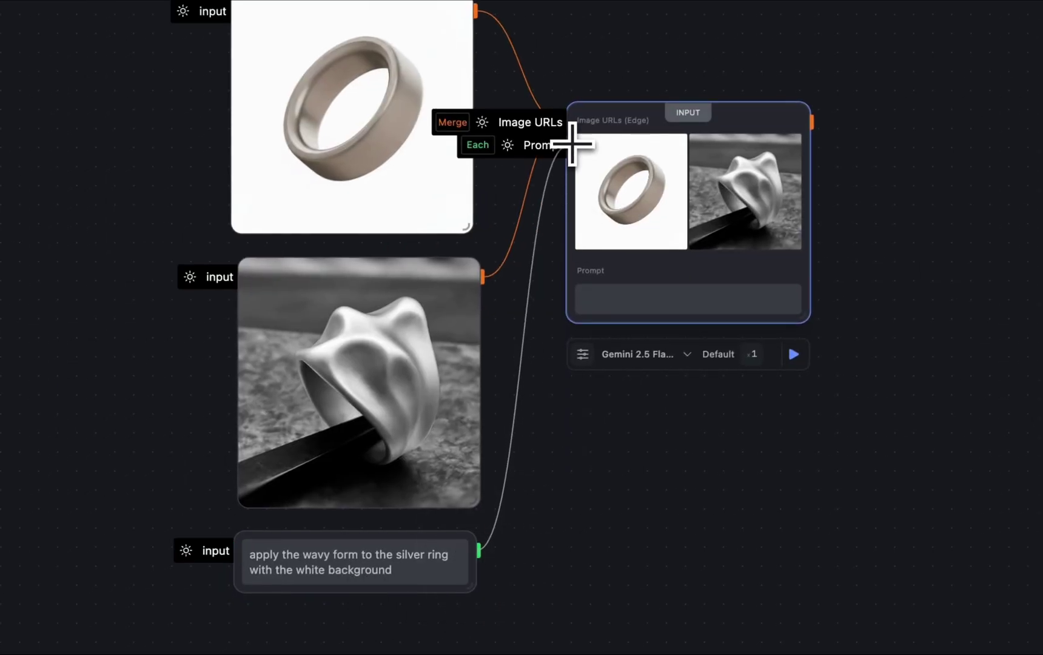
left_click_drag(566, 148, 566, 147)
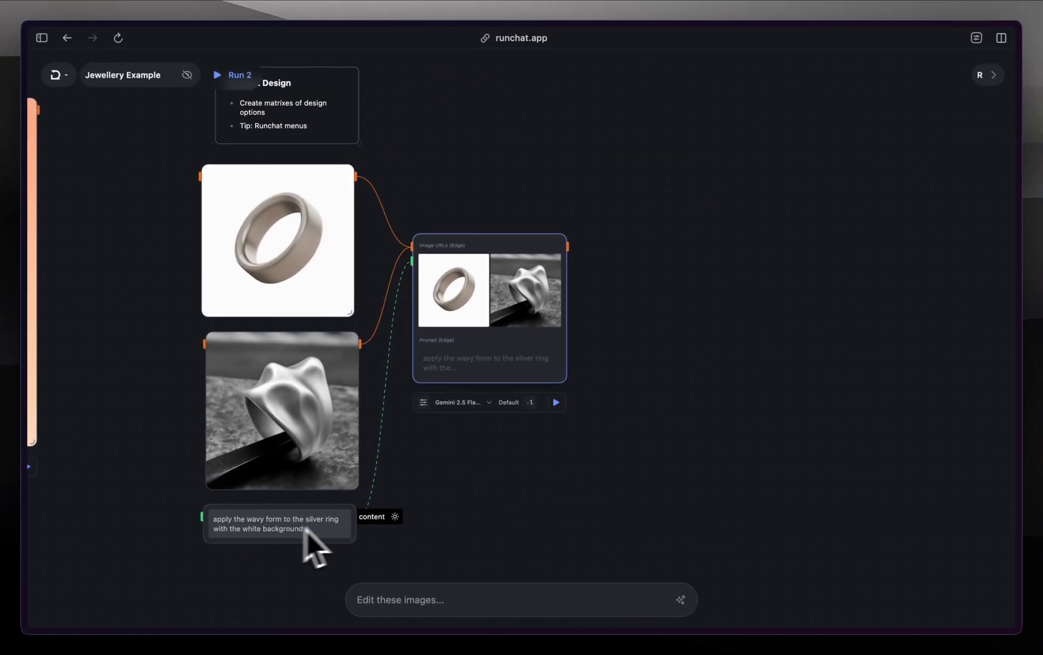
scroll(482, 433, "up", 2)
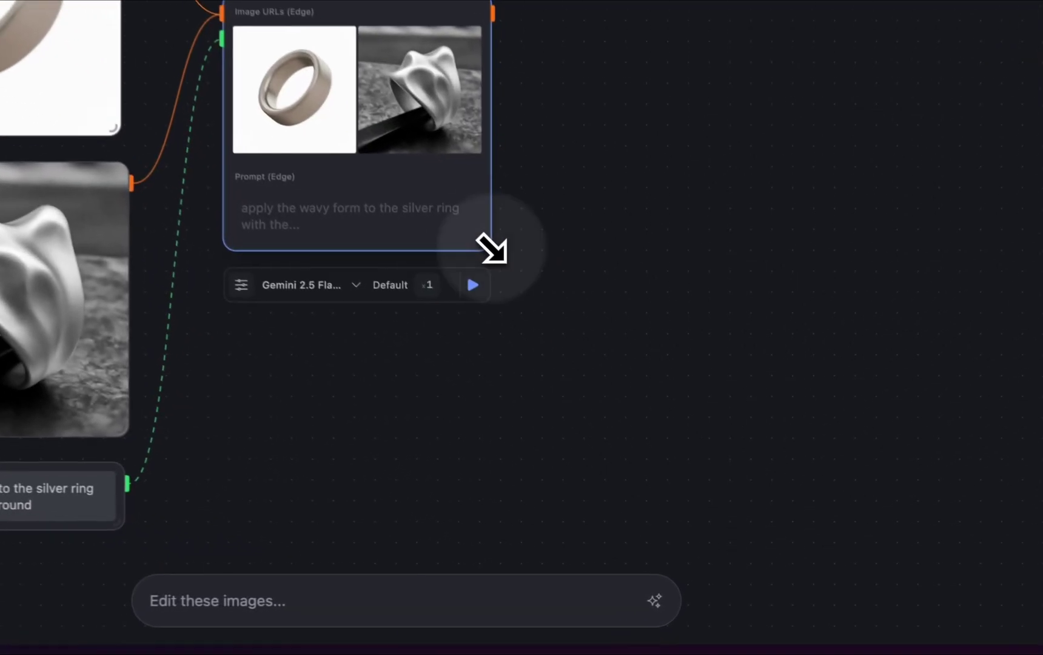
Enlarge and reposition the image-edit node and set its output count to 4.
left_click_drag(578, 377, 640, 486)
left_click_drag(591, 419, 563, 366)
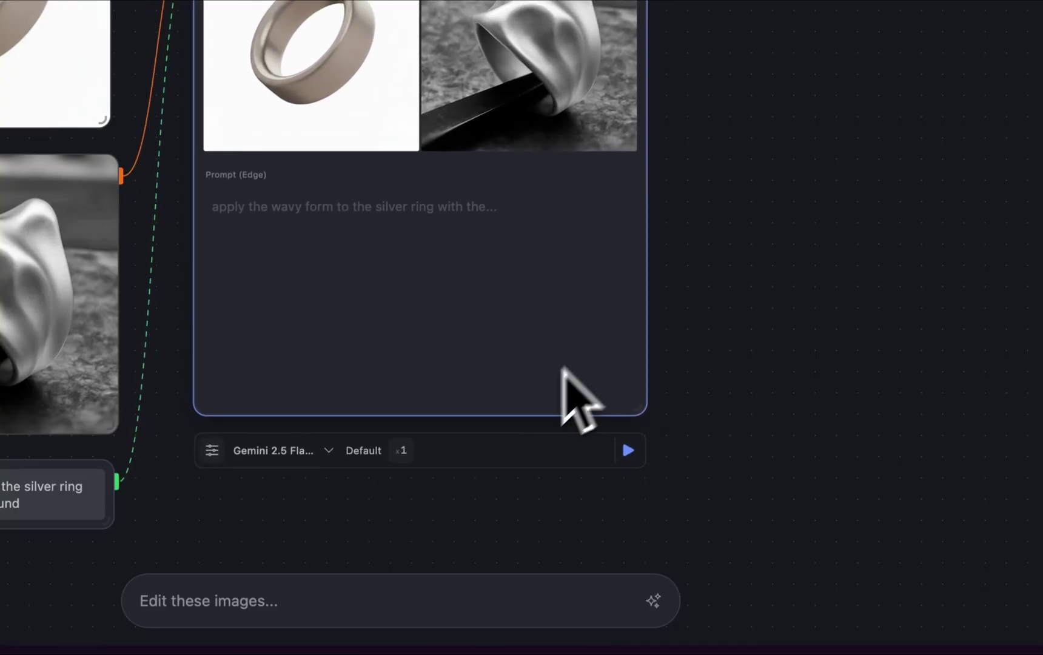
left_click(402, 449)
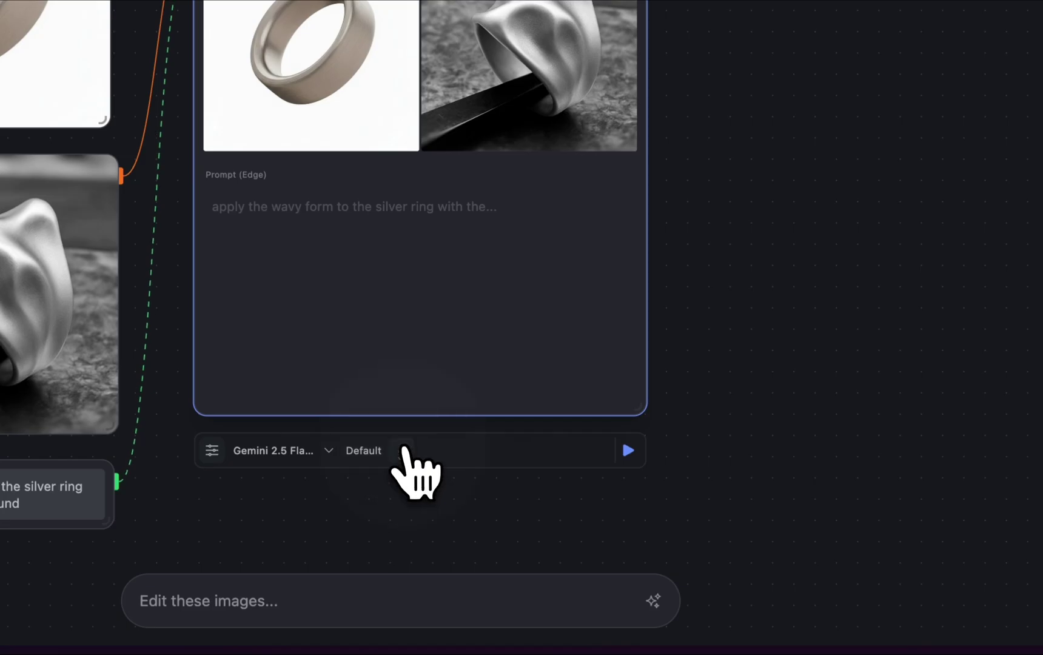
left_click(553, 521)
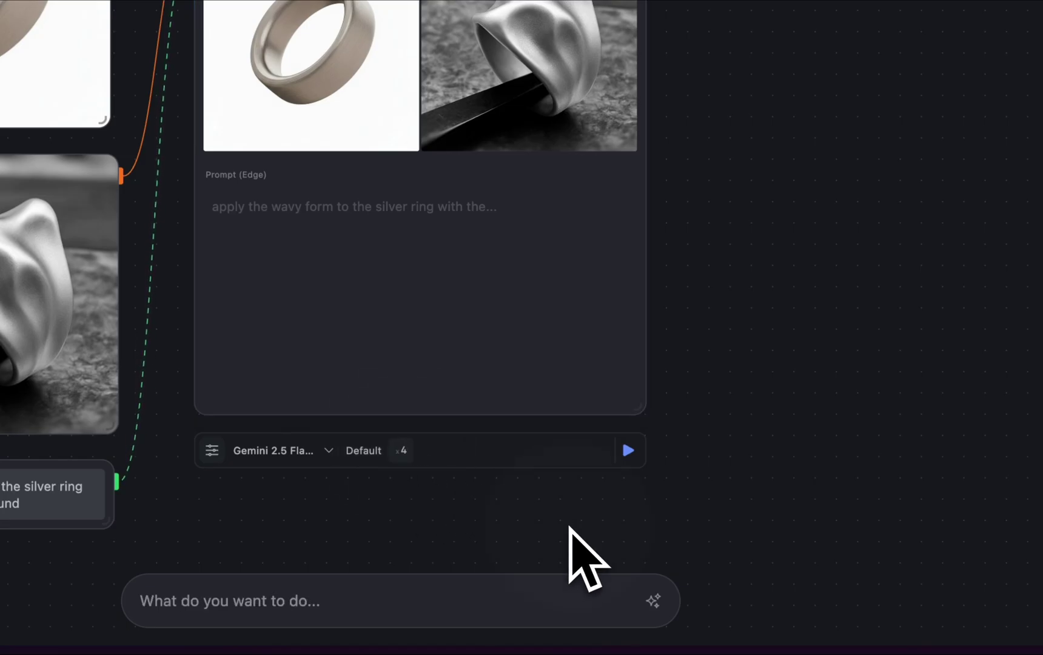
Generate four wavy silver ring variants and pull the top-right one out as its own image node.
left_click(625, 453)
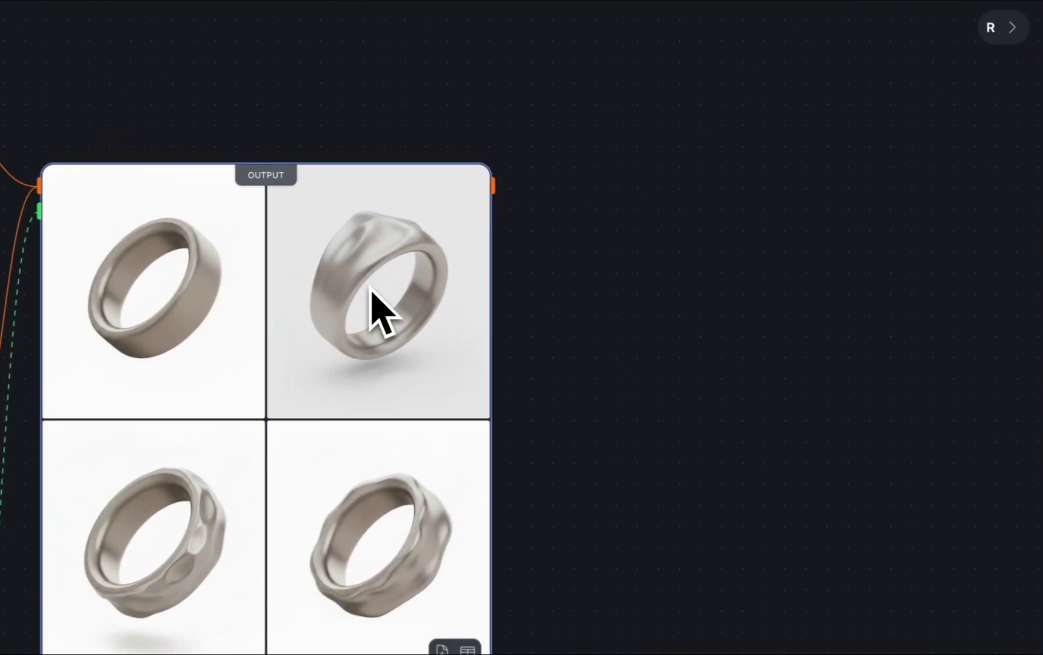
left_click_drag(587, 258, 811, 291)
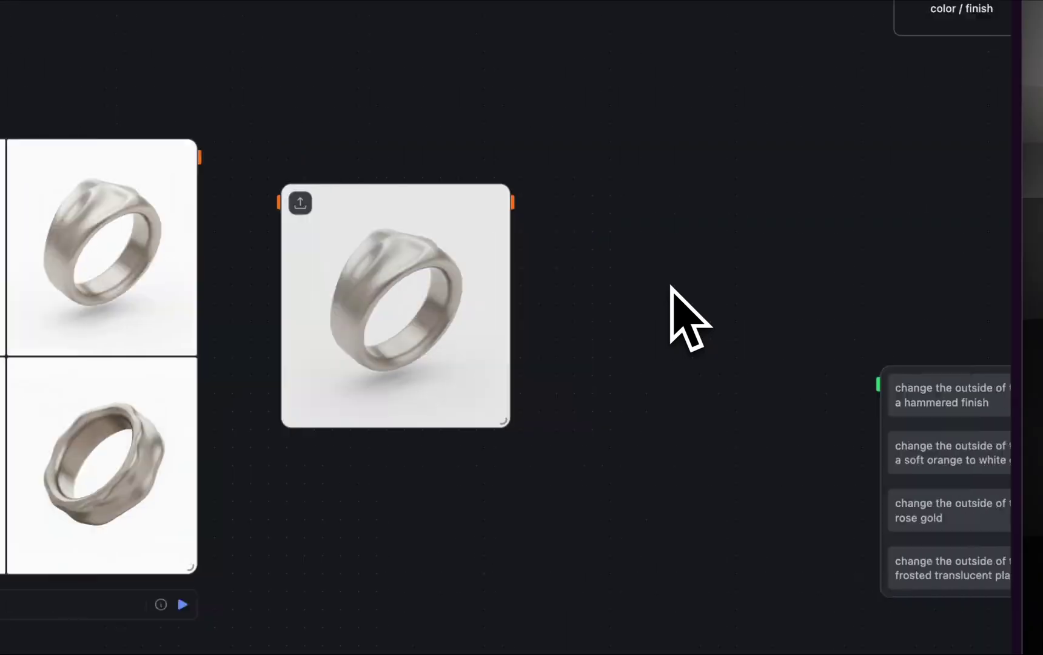
scroll(669, 285, "right", 2)
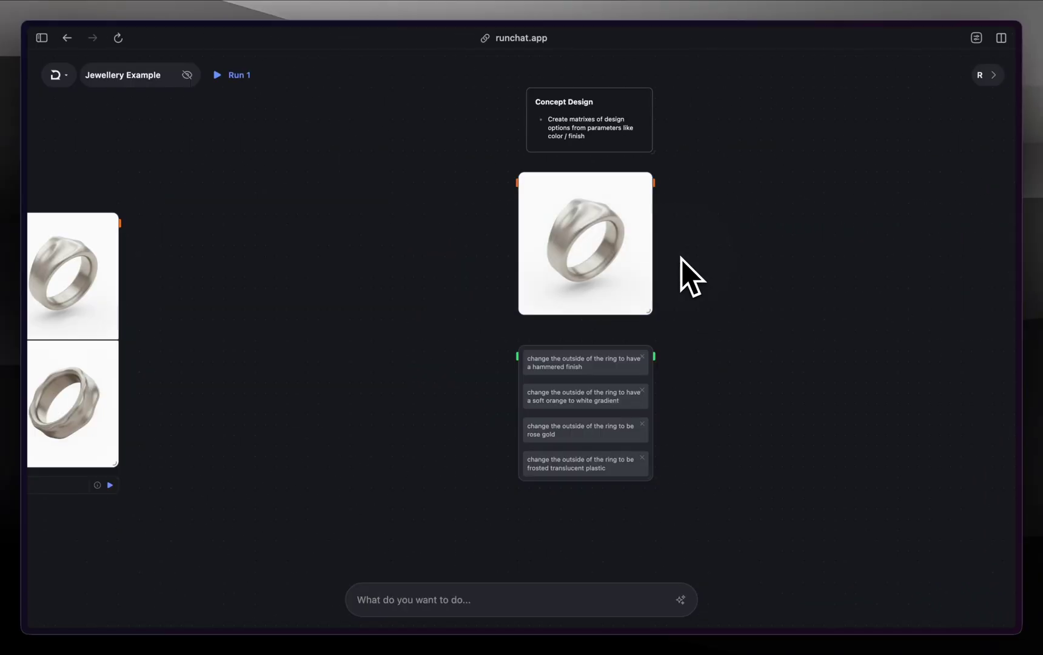
Add a text input node with three entries next to the ring-finish prompt list.
scroll(682, 257, "right", 3)
scroll(682, 257, "up", 3)
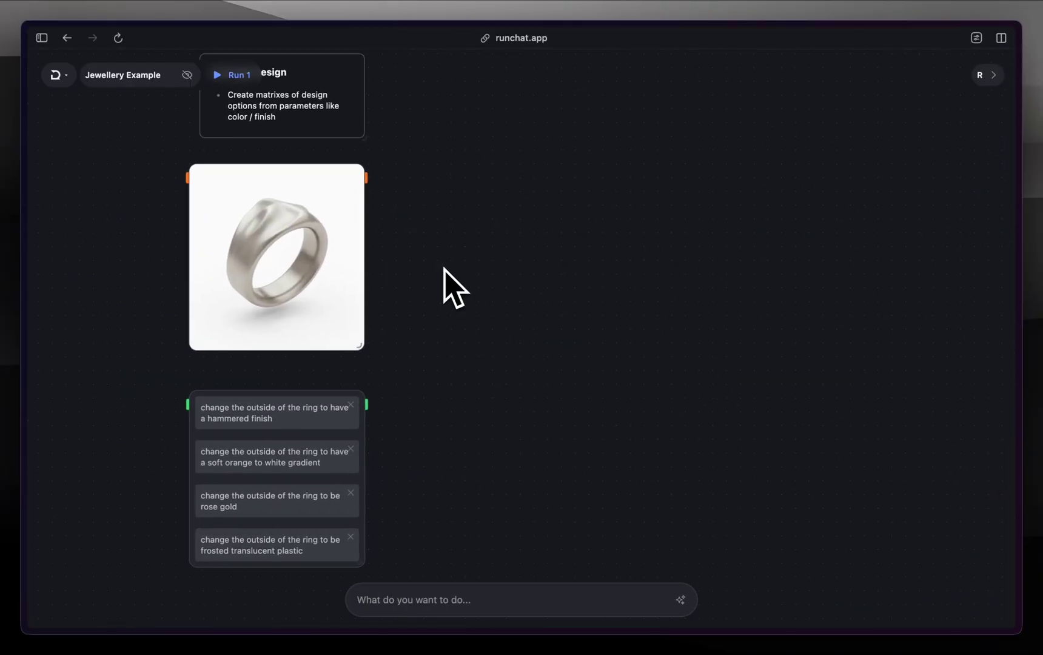
scroll(443, 269, "up", 1)
scroll(444, 269, "right", 1)
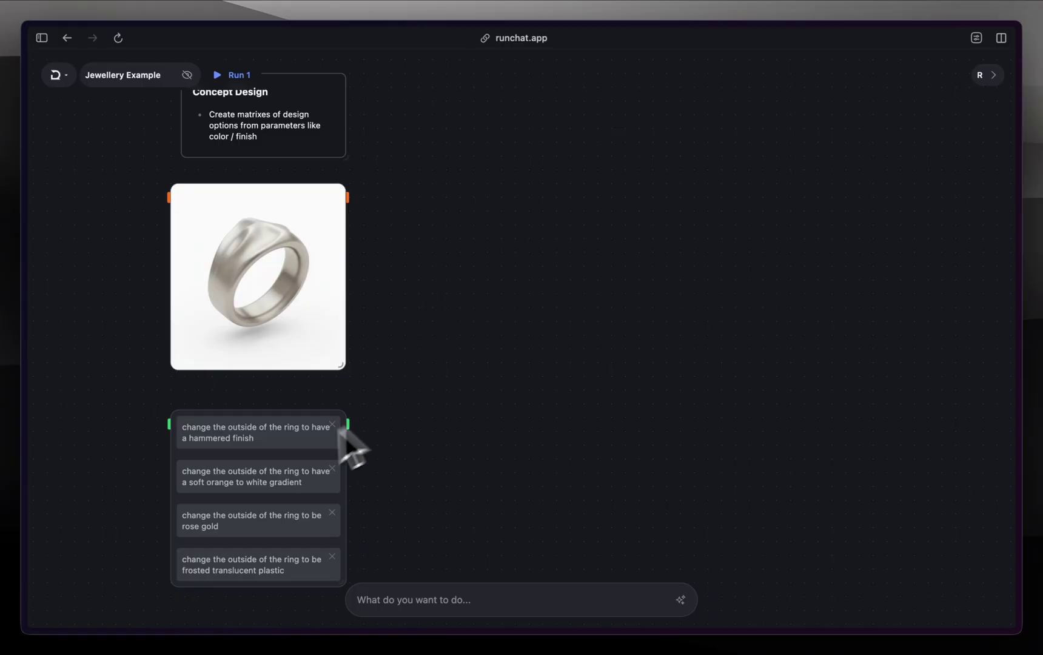
scroll(427, 453, "down", 1)
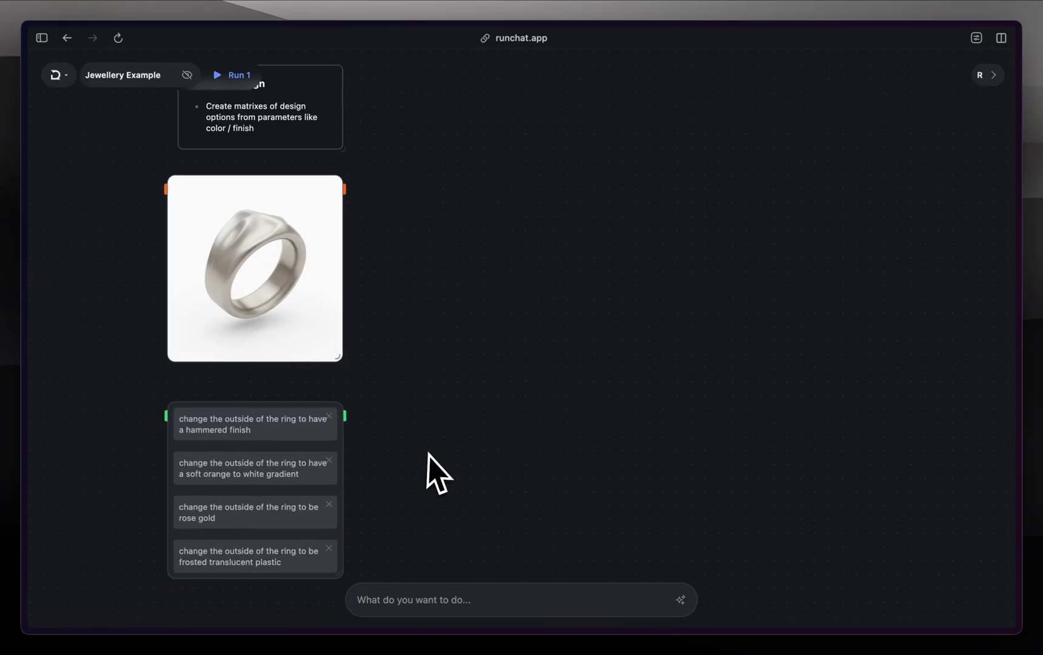
double_click(422, 317)
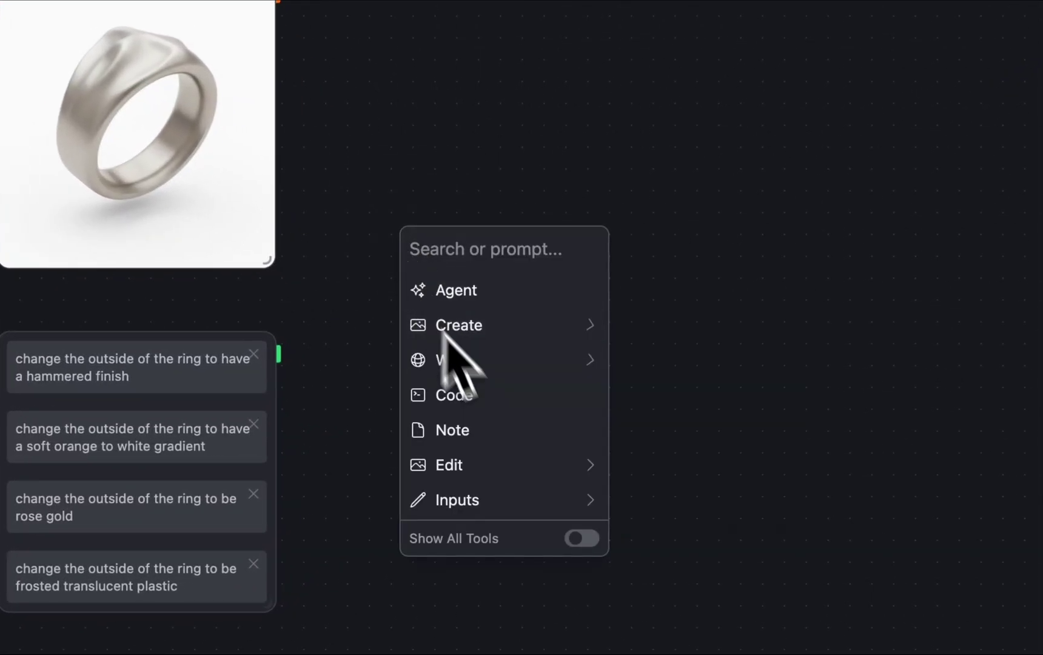
mouse_move(491, 499)
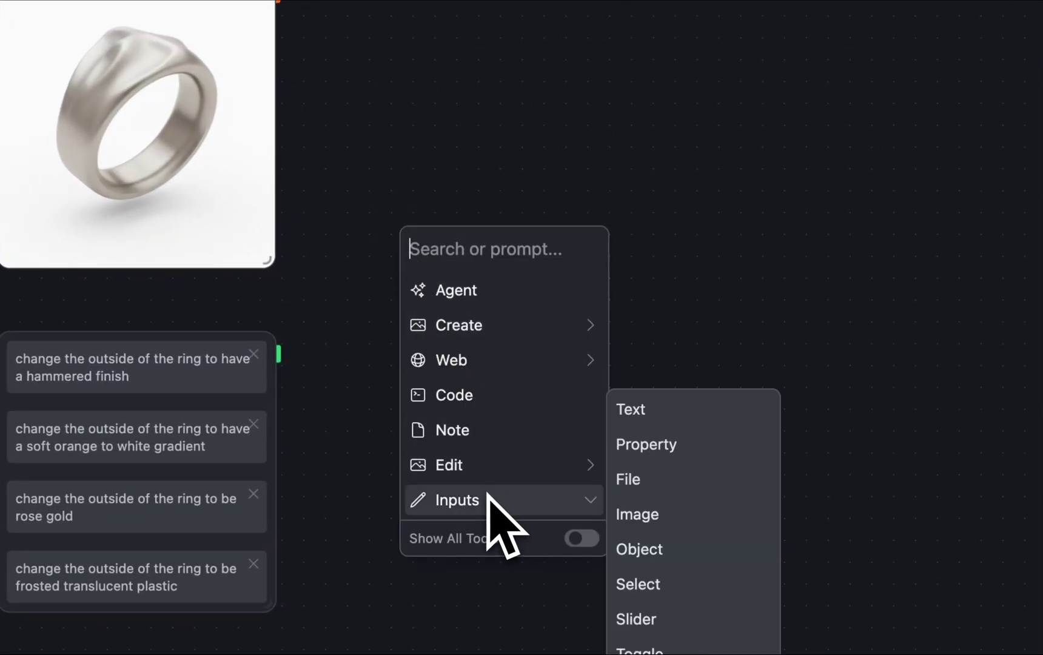
left_click(653, 414)
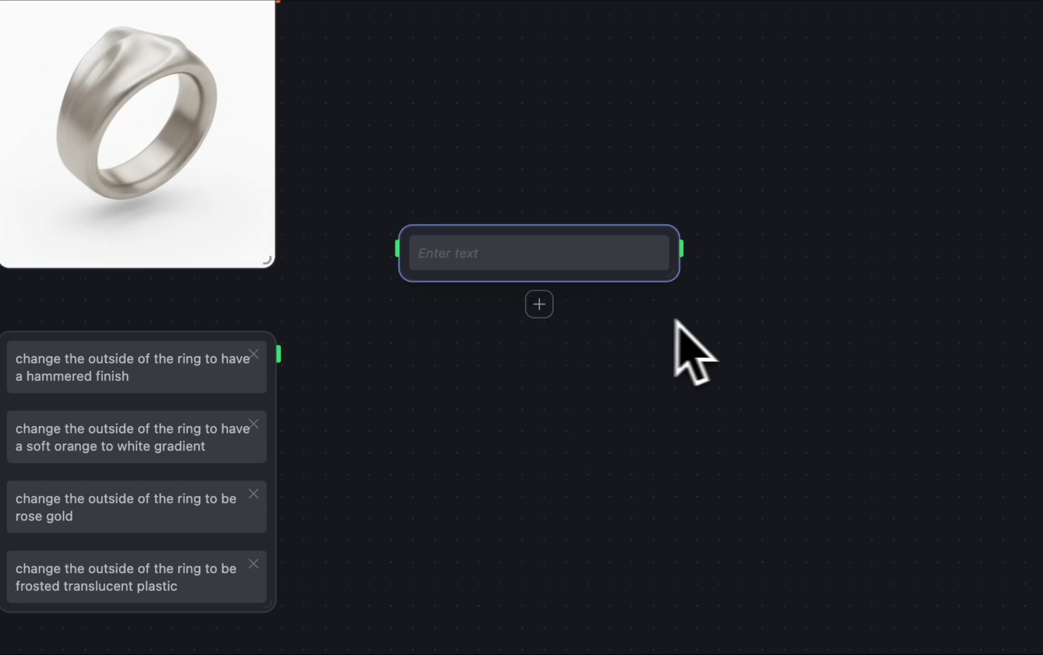
left_click(540, 303)
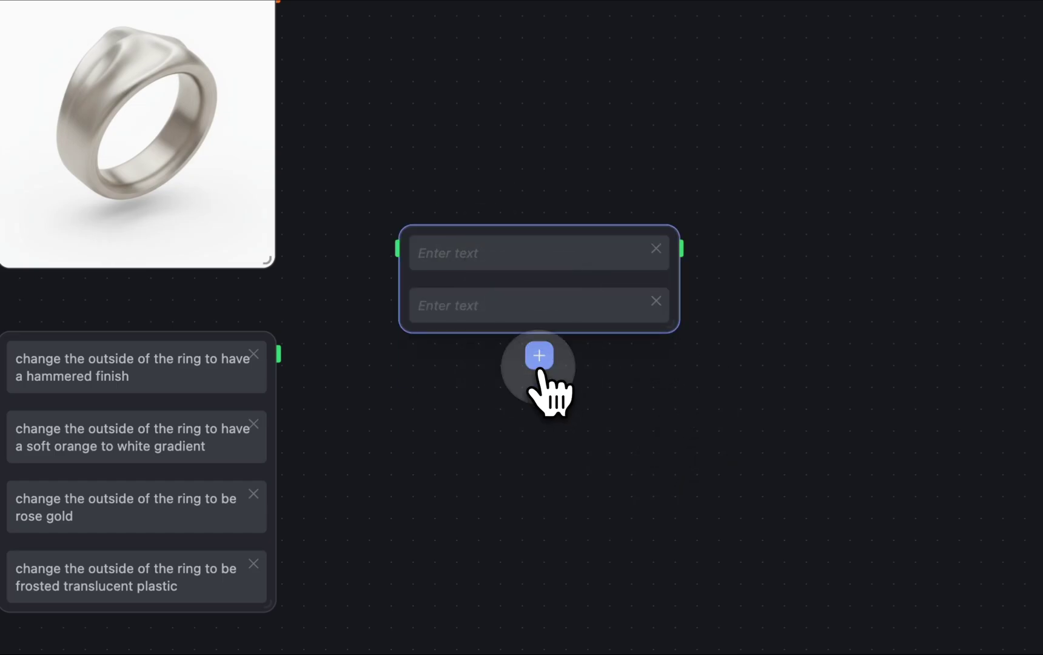
left_click(539, 357)
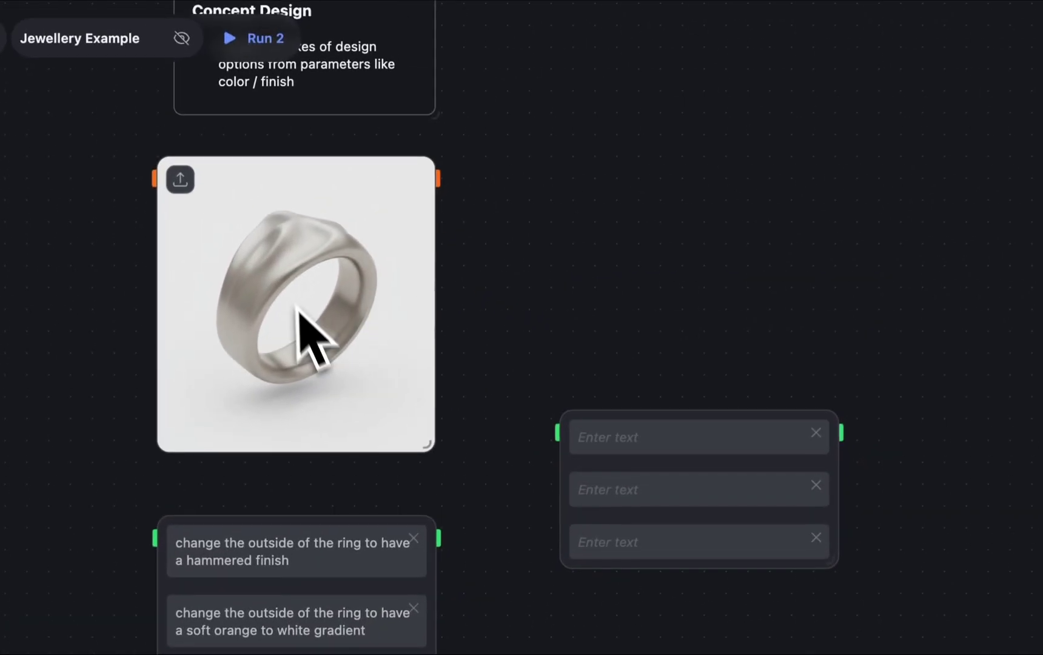
Delete the empty three-entry text node and add an Edit Images node fed by the wavy ring.
left_click_drag(913, 146, 767, 295)
key("Delete")
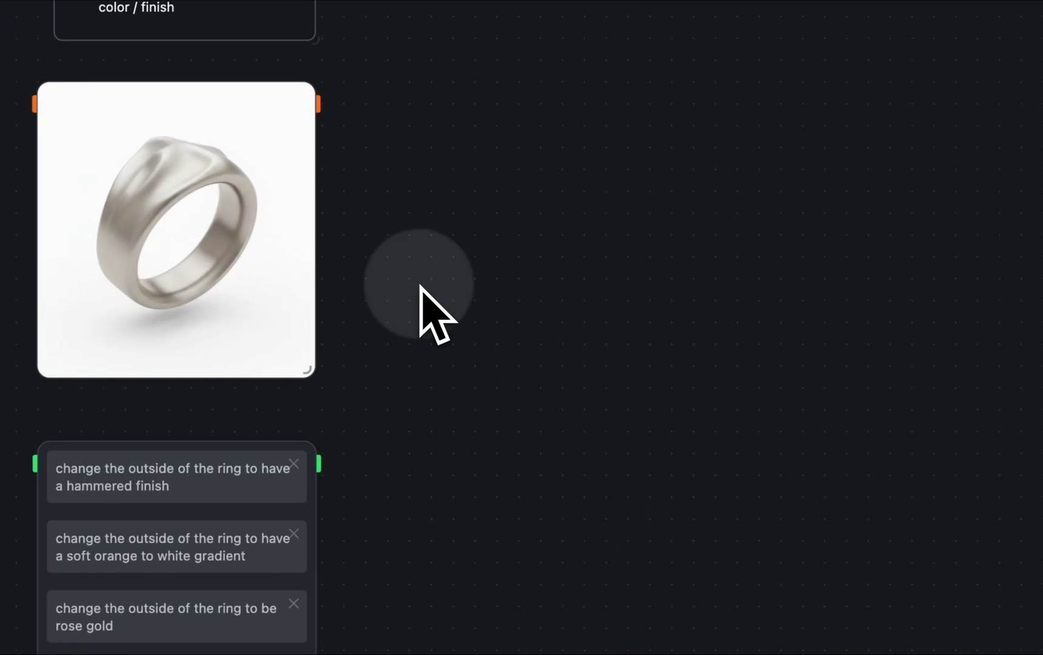
left_click_drag(319, 105, 422, 157)
mouse_move(530, 257)
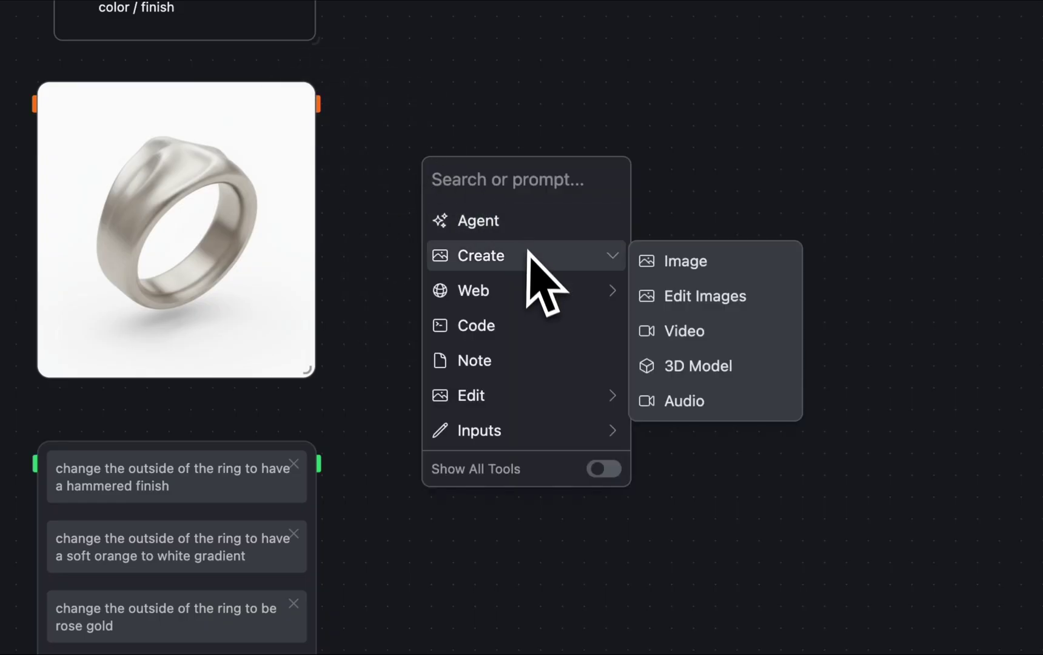
left_click(697, 290)
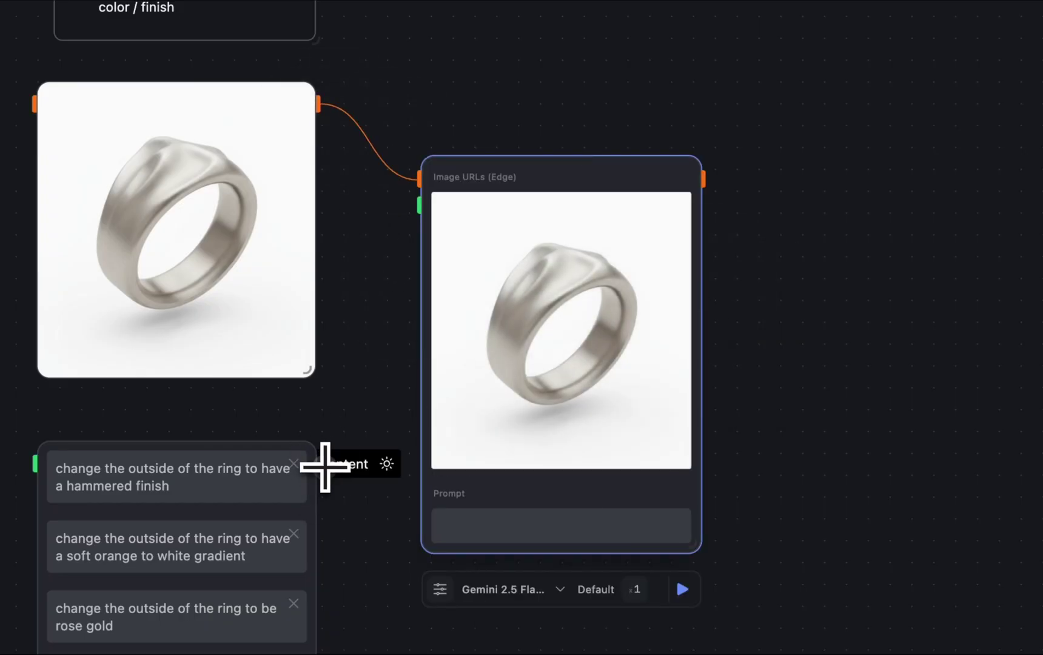
Wire the four finish prompts into the edit node, run it per prompt, and enlarge it.
left_click_drag(325, 466, 420, 203)
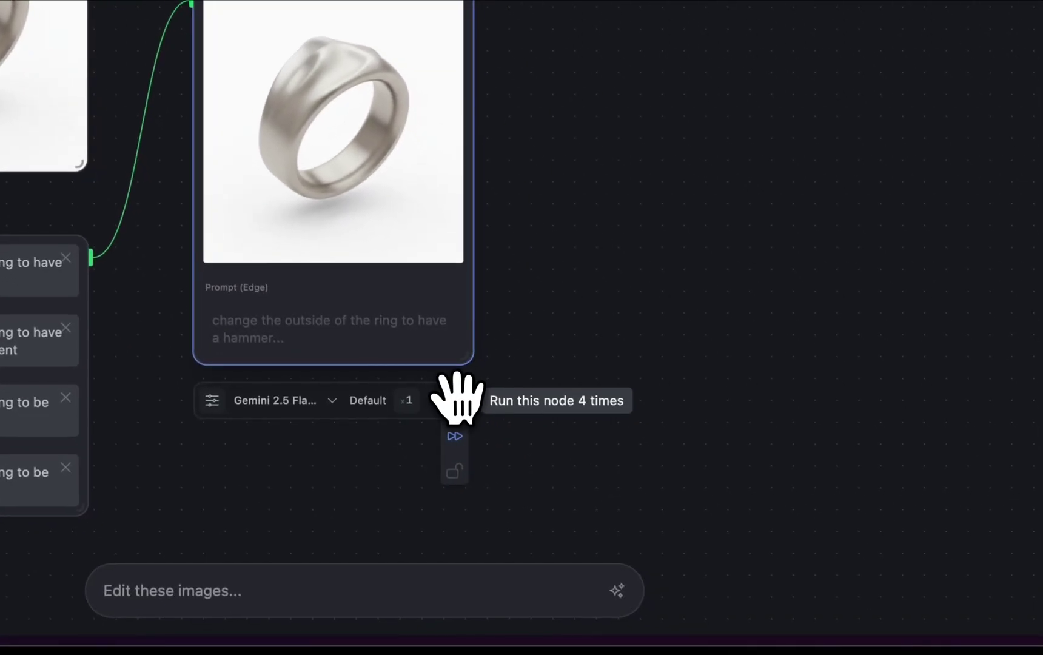
left_click(455, 399)
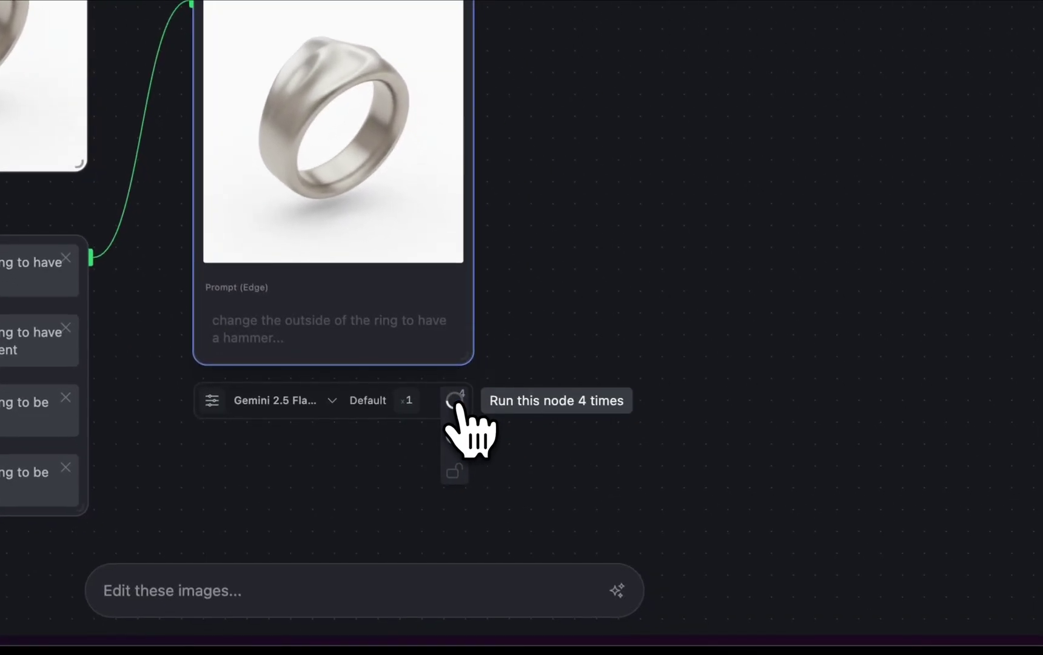
left_click_drag(471, 358, 689, 513)
left_click(529, 413)
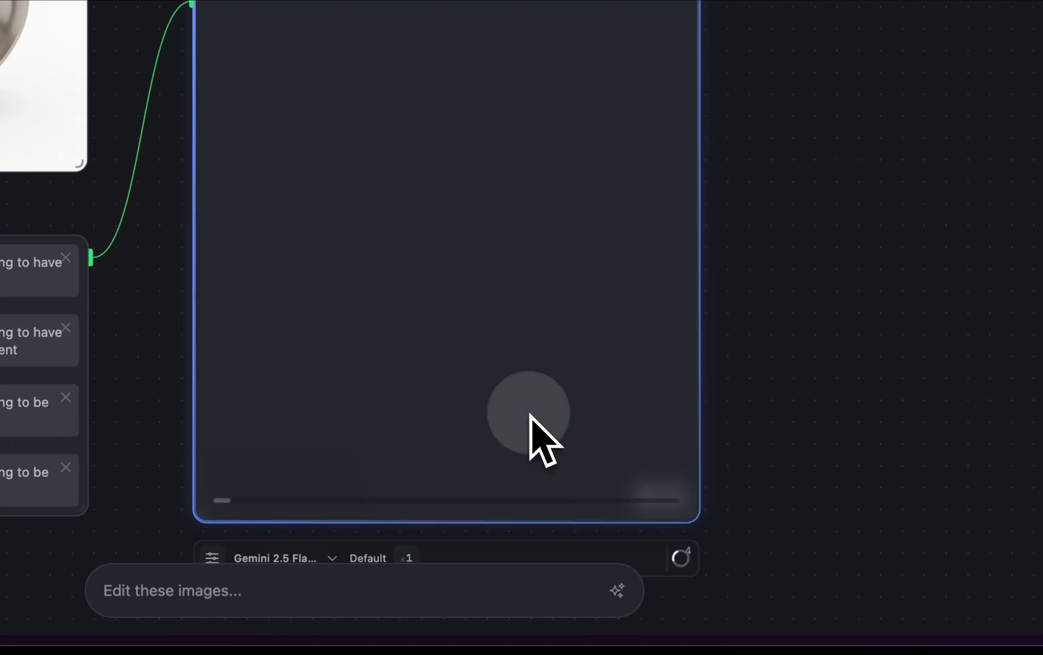
Let the four finishes render, then zoom into the hammered silver result and back out.
left_click(838, 281)
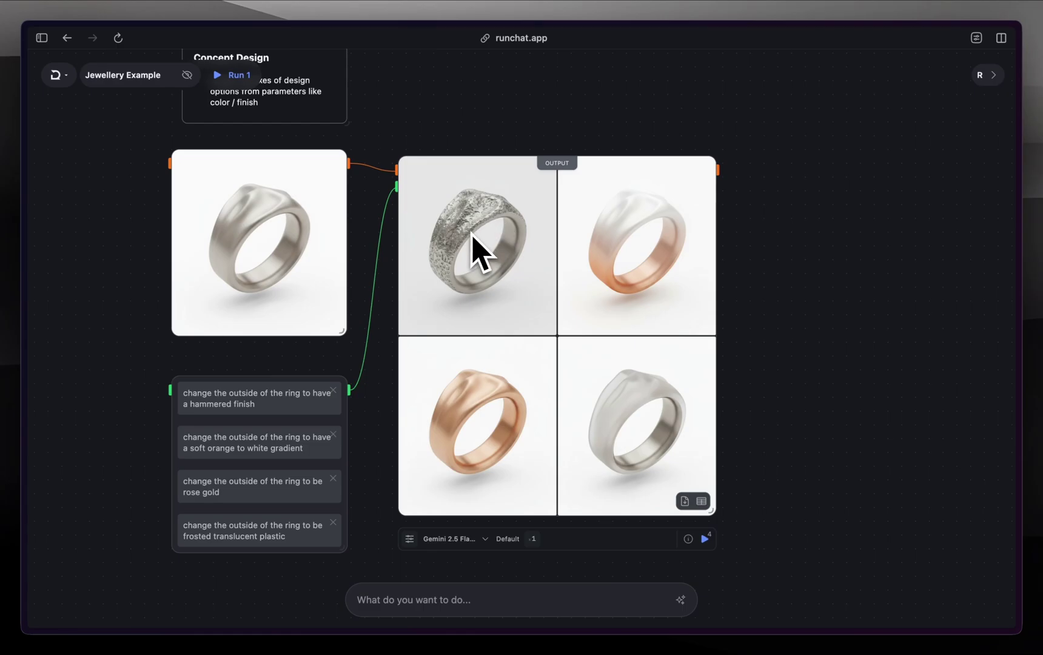
scroll(479, 252, "up", 5)
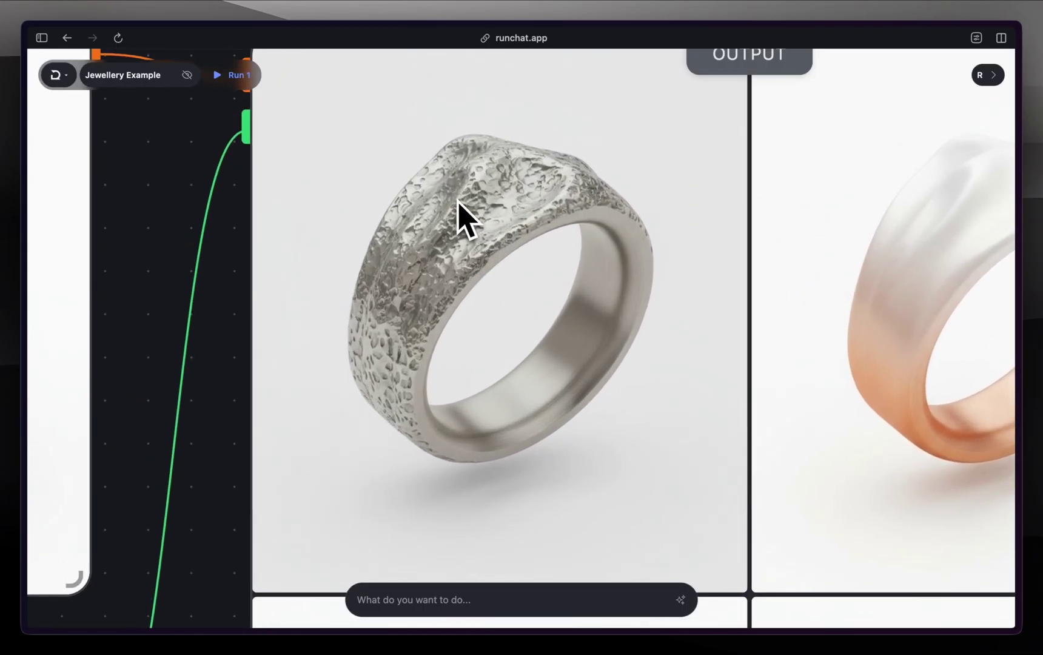
scroll(449, 244, "down", 5)
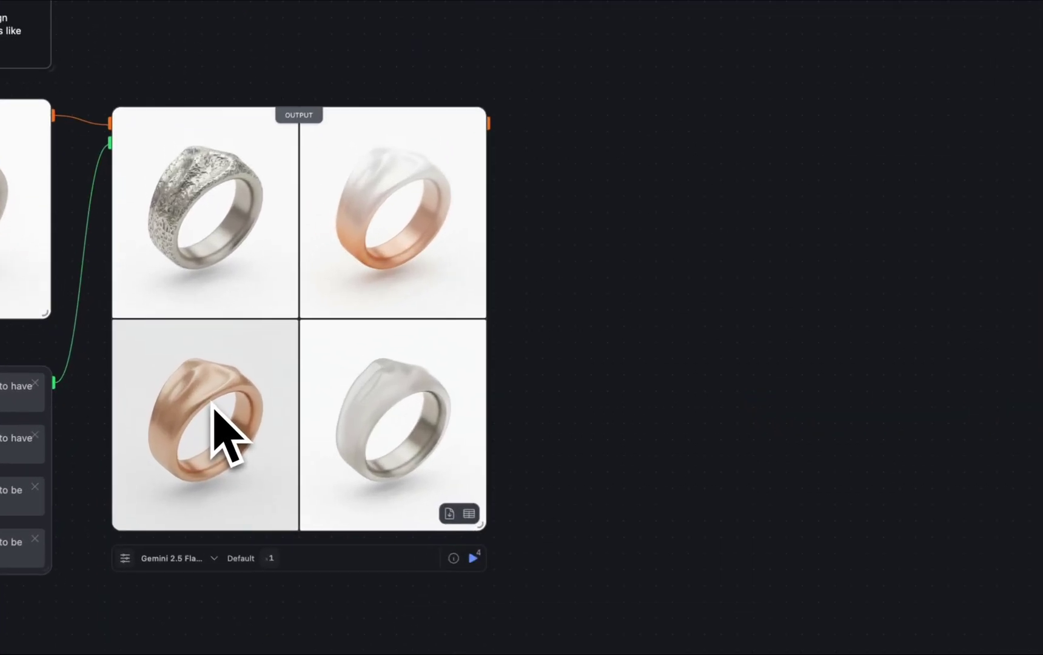
Drag the rose gold tile out of the results grid and place it above the turntable prompt.
left_click_drag(182, 425, 643, 260)
left_click(803, 257)
scroll(804, 258, "right", 6)
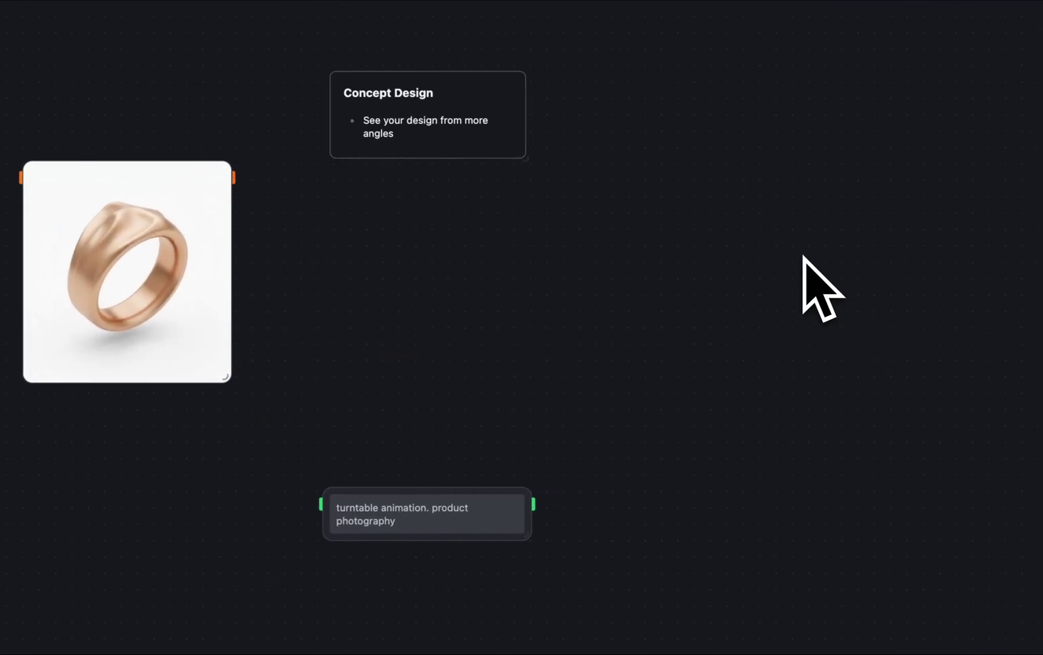
left_click_drag(308, 292, 620, 326)
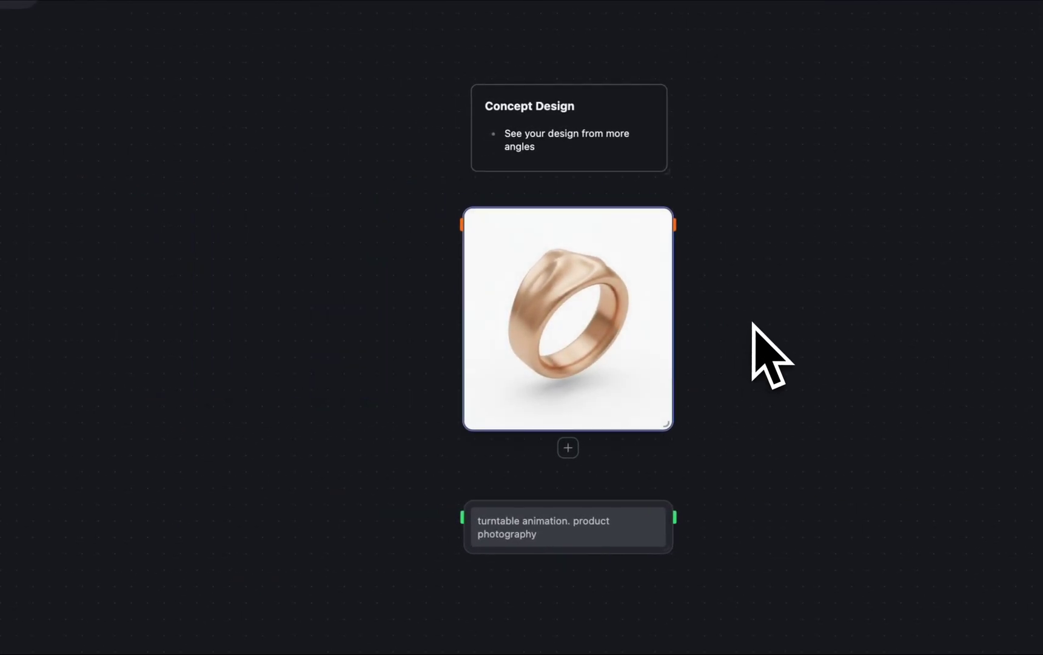
scroll(752, 323, "right", 4)
scroll(752, 323, "up", 4)
scroll(752, 322, "left", 2)
left_click(349, 309)
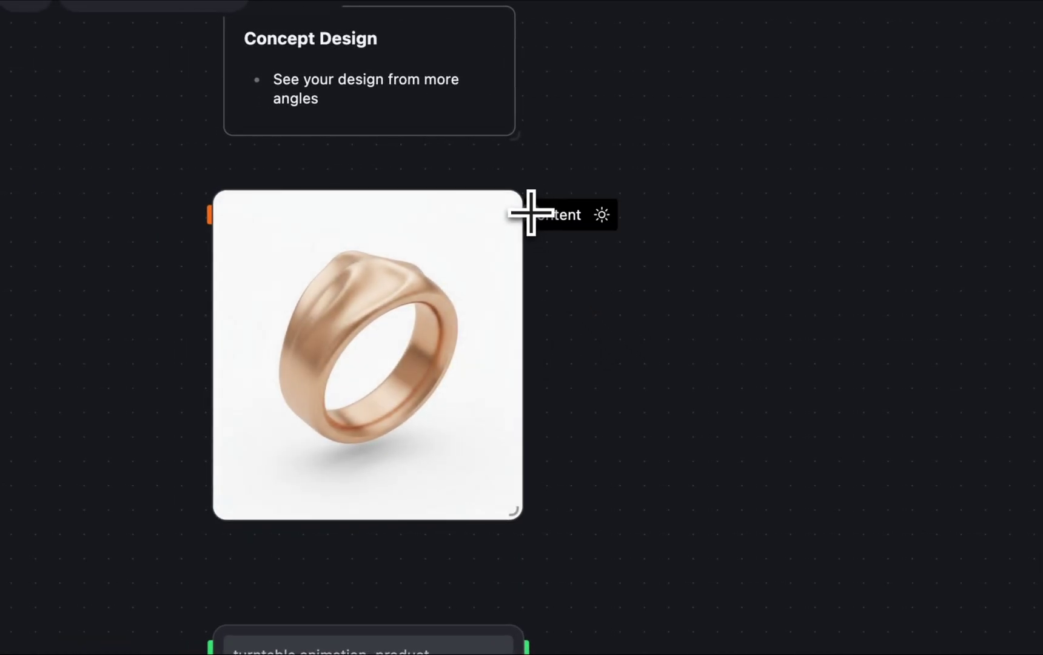
Create a MiniMax Hailuo video node from the rose gold ring using the 'turntable animation. product photography' prompt, and run it.
left_click_drag(531, 212, 645, 231)
mouse_move(775, 339)
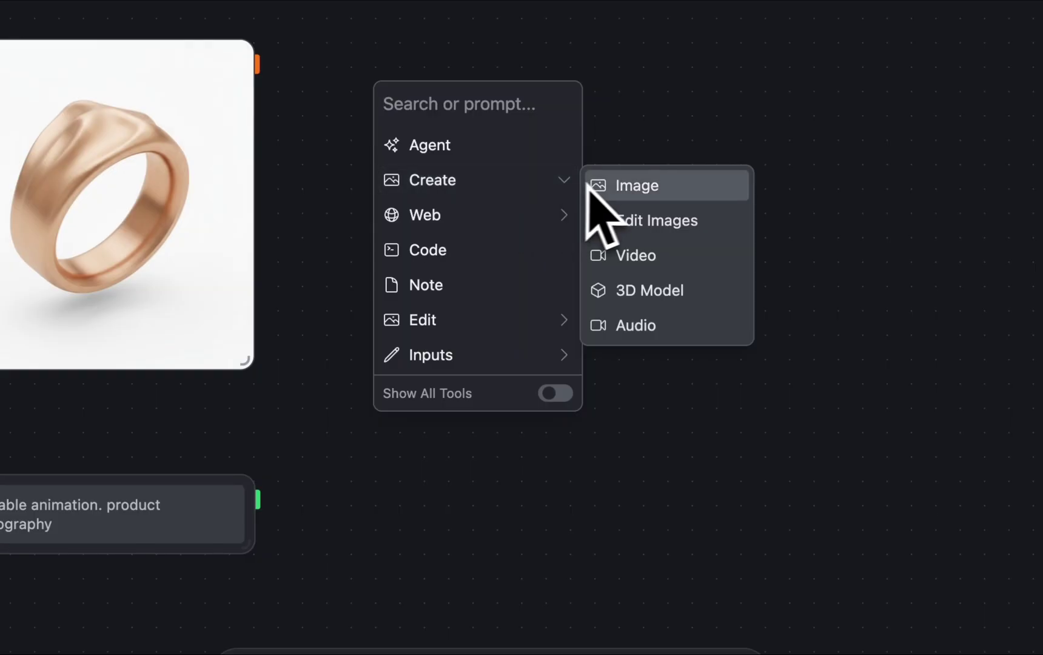
left_click(644, 267)
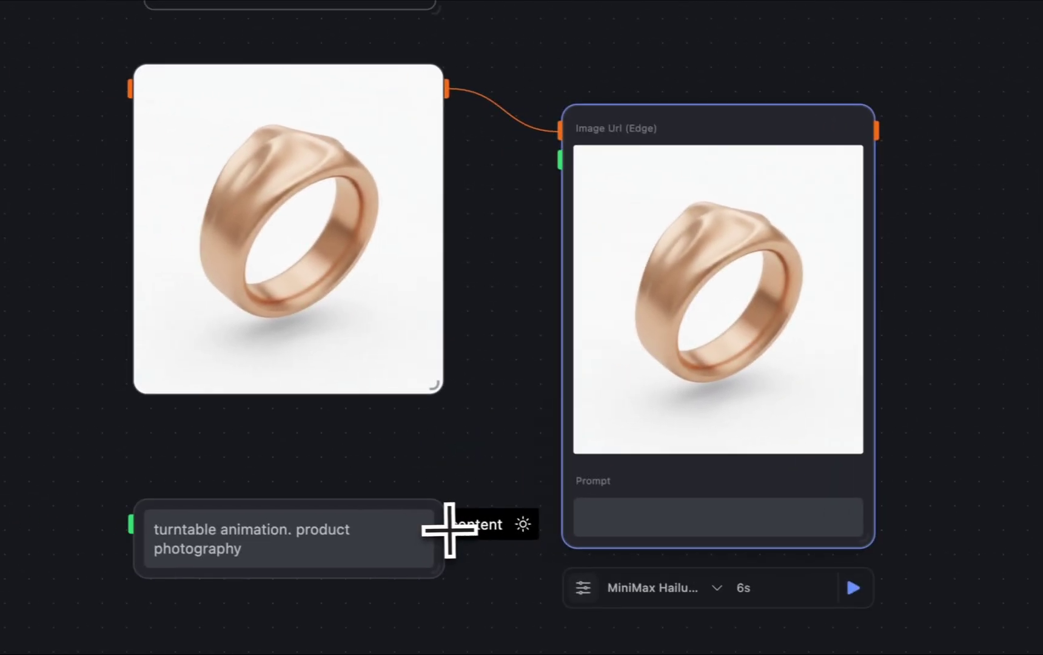
left_click_drag(257, 500, 316, 362)
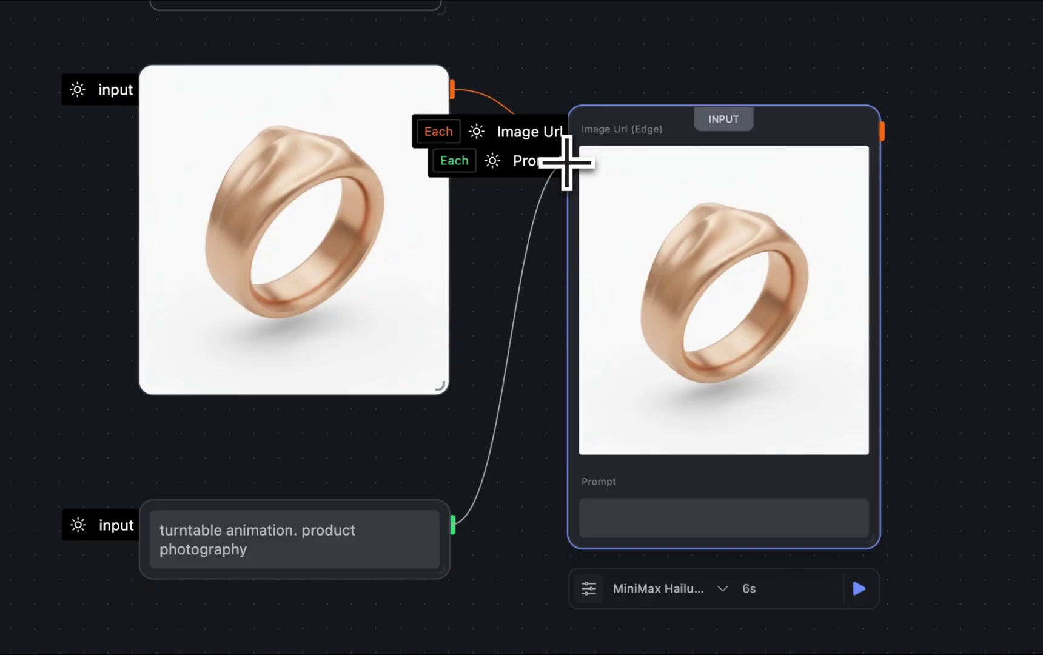
left_click_drag(566, 162, 563, 162)
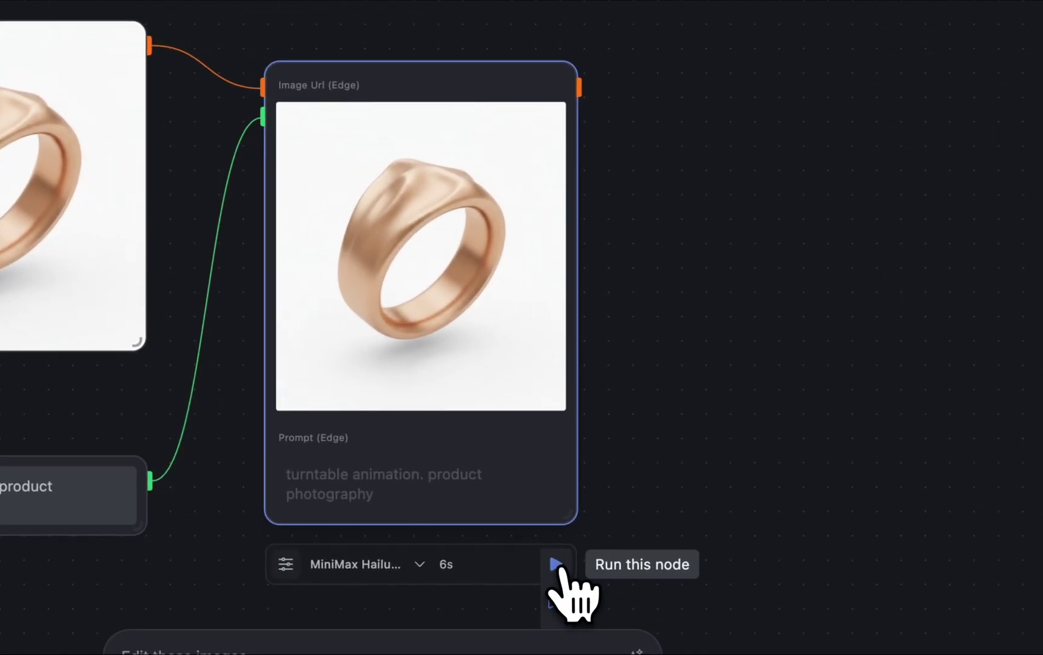
left_click(556, 565)
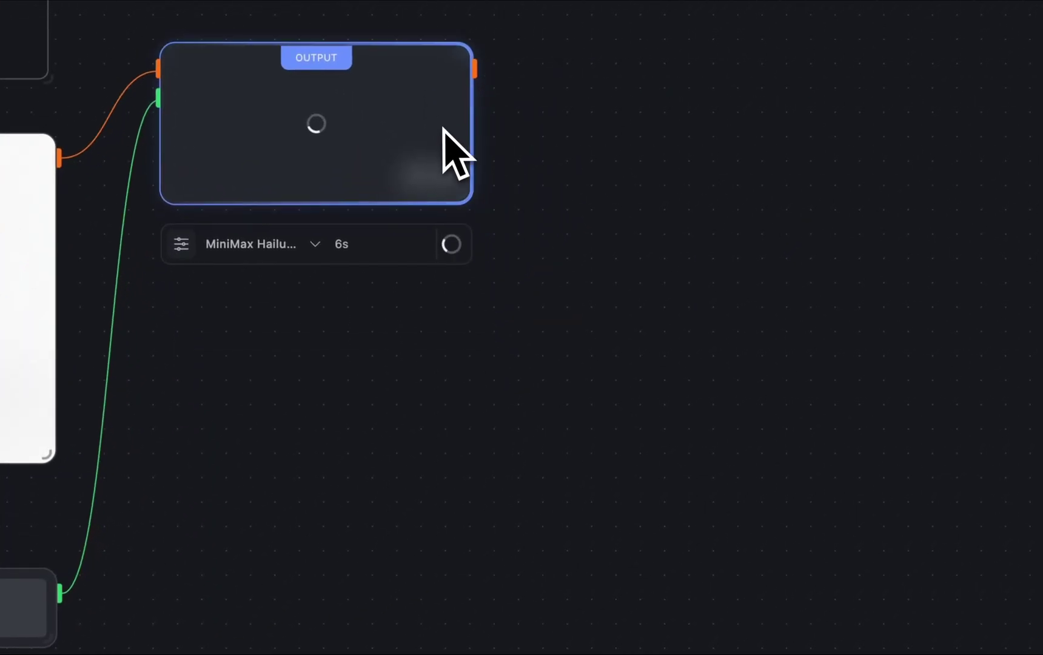
Resize the video node to portrait size and watch the 5-second rose gold ring turntable play.
left_click_drag(450, 185, 616, 539)
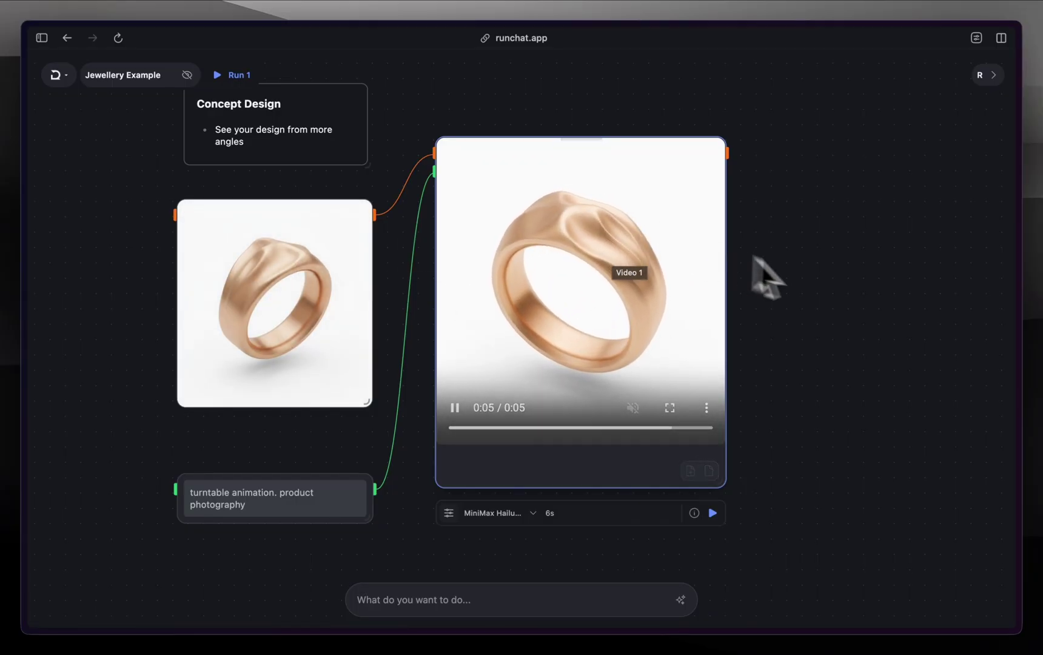
left_click(828, 281)
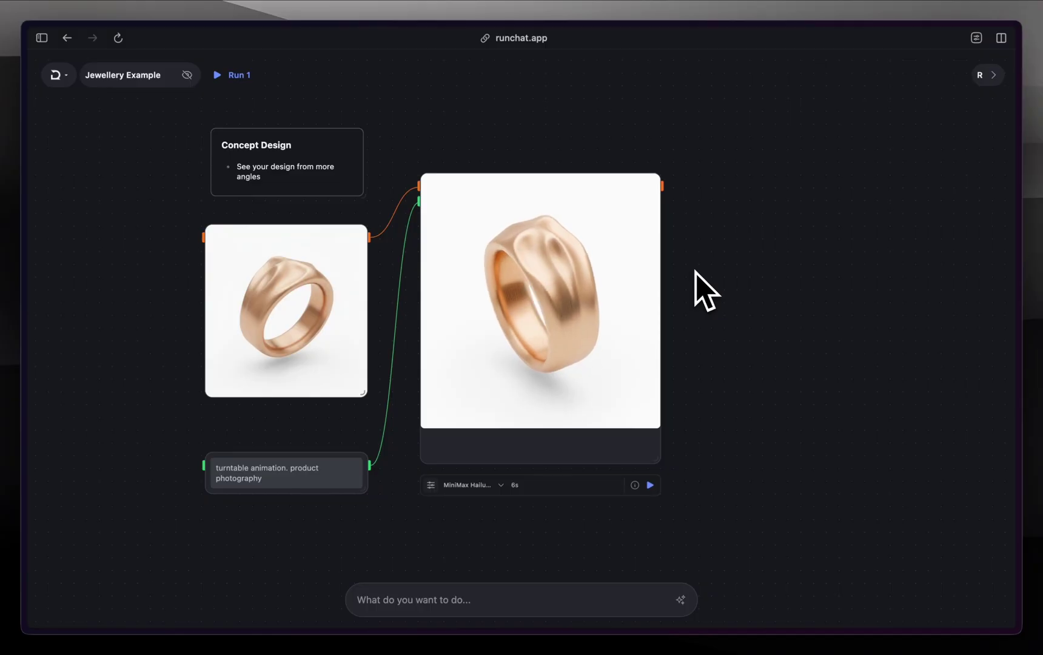
scroll(696, 291, "down", 10)
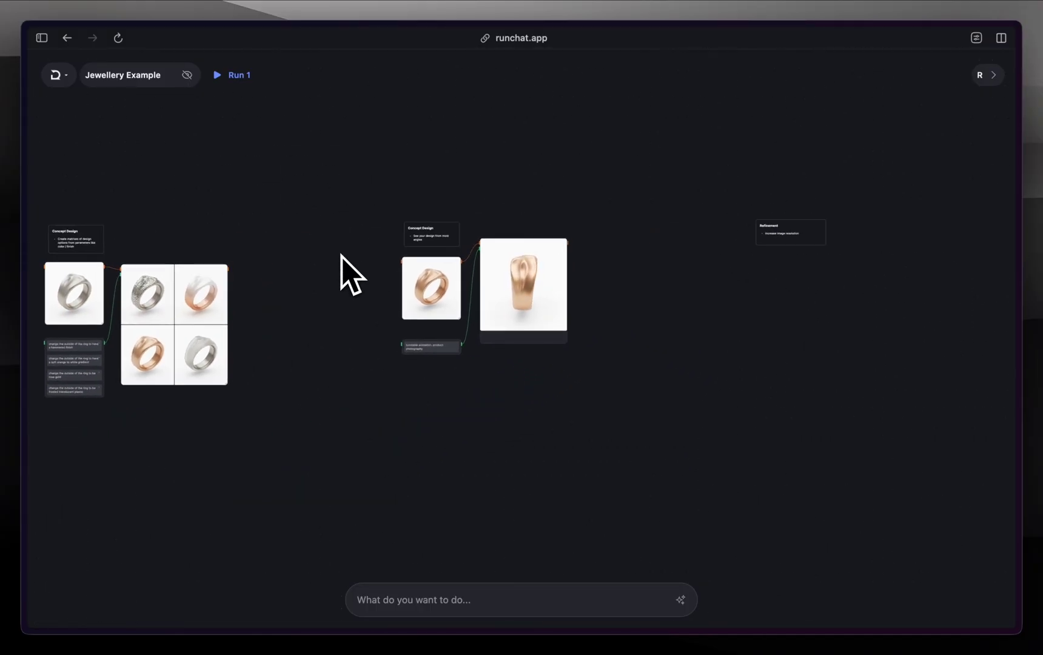
Pull the hammered silver tile out under the 'Increase image resolution' note, enlarge it, and inspect its texture.
left_click_drag(154, 291, 803, 285)
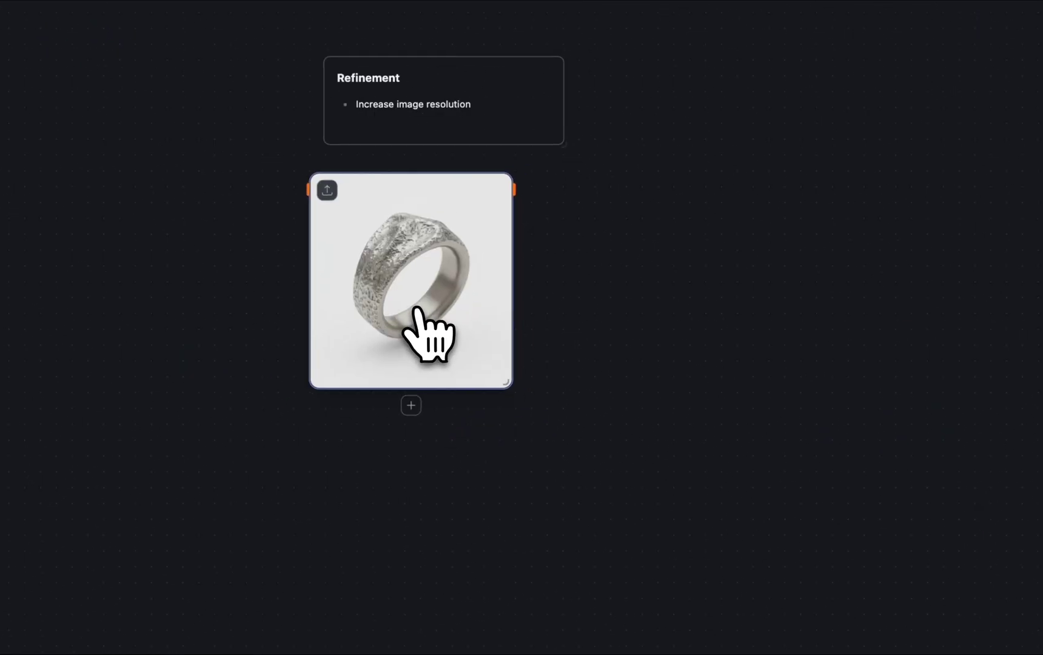
left_click_drag(508, 380, 637, 601)
left_click(964, 463)
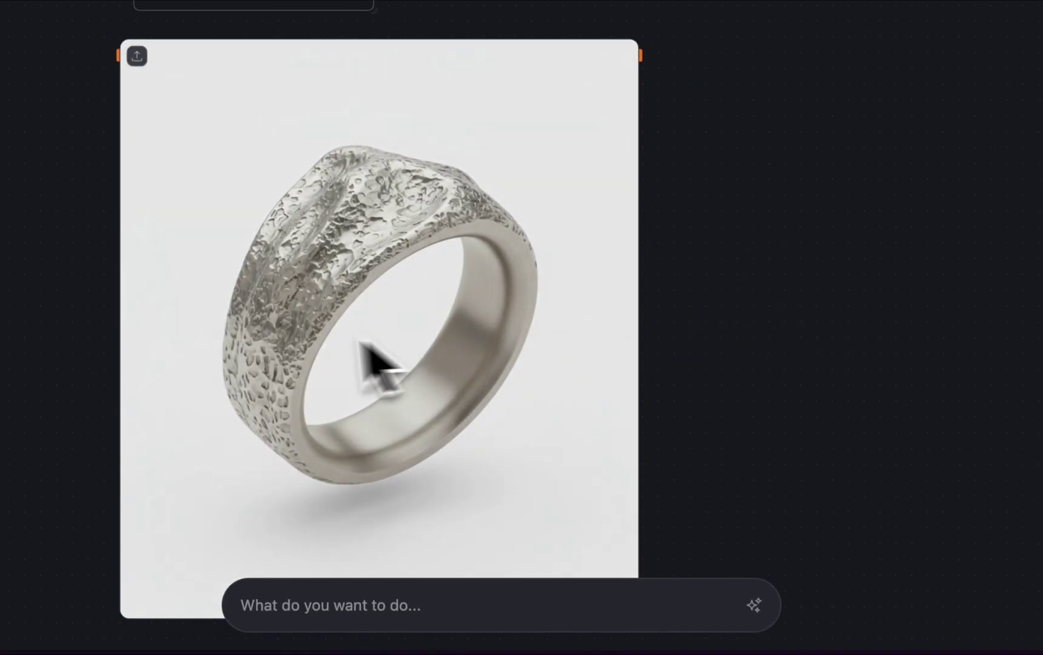
scroll(309, 364, "up", 5)
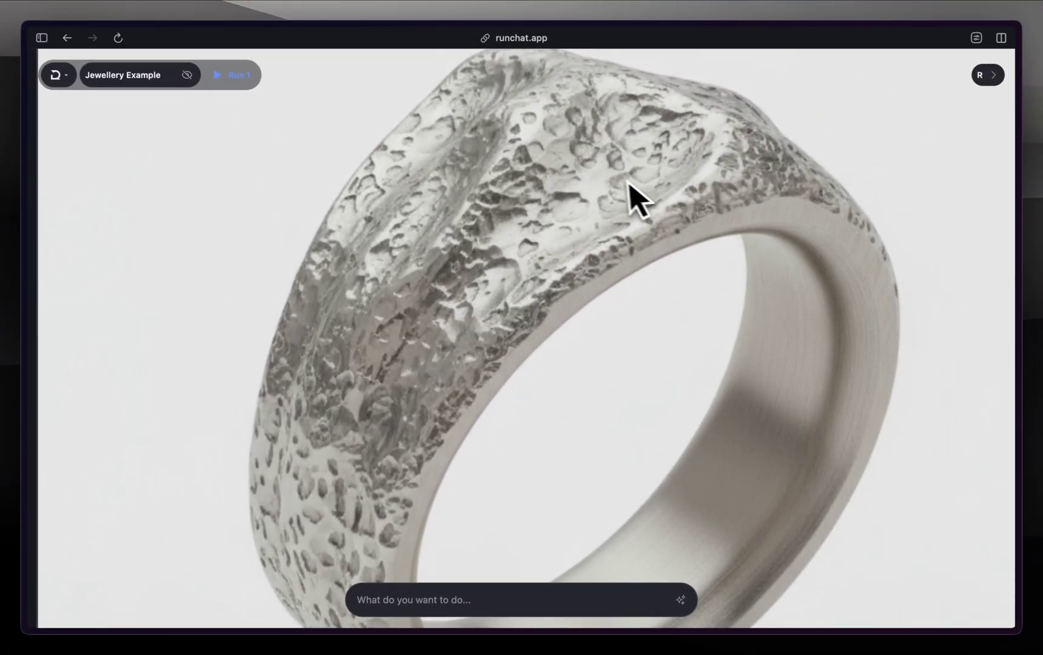
scroll(438, 248, "up", 4)
scroll(412, 340, "down", 5)
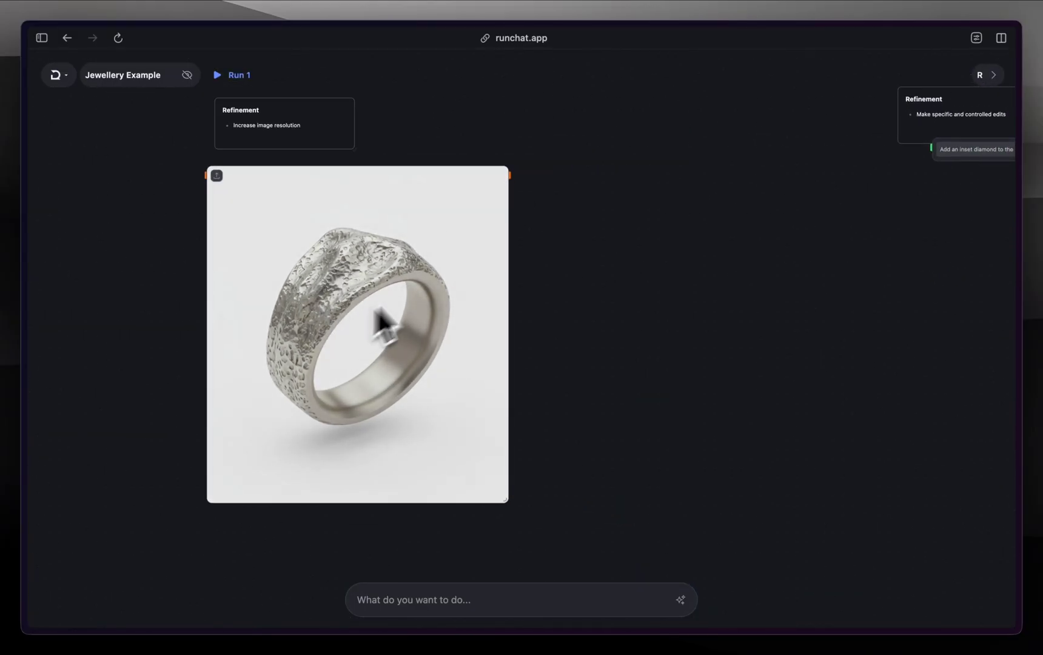
Upscale the hammered silver ring image with a Recraft Crisp Upscale node and run it.
left_click_drag(509, 176, 550, 182)
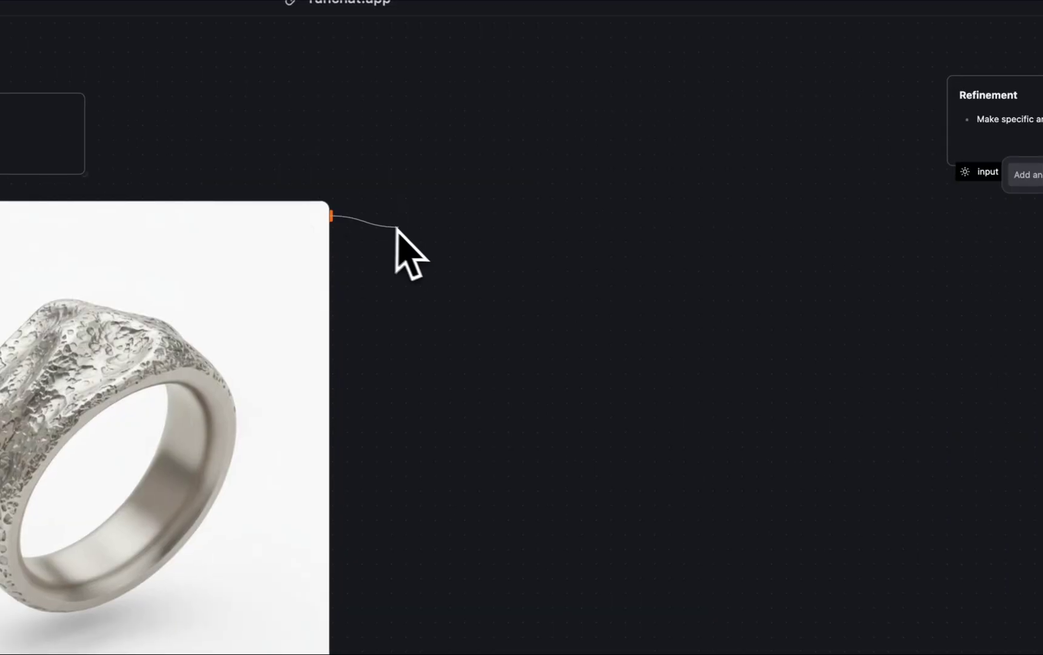
left_click_drag(419, 234, 419, 234)
type("upscale")
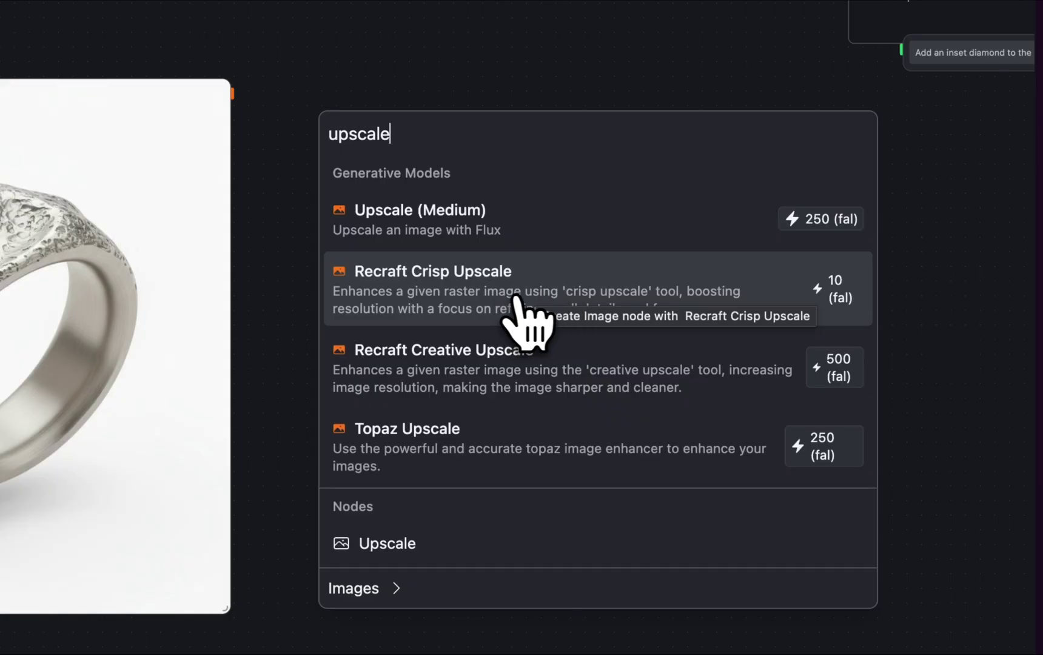
left_click(621, 290)
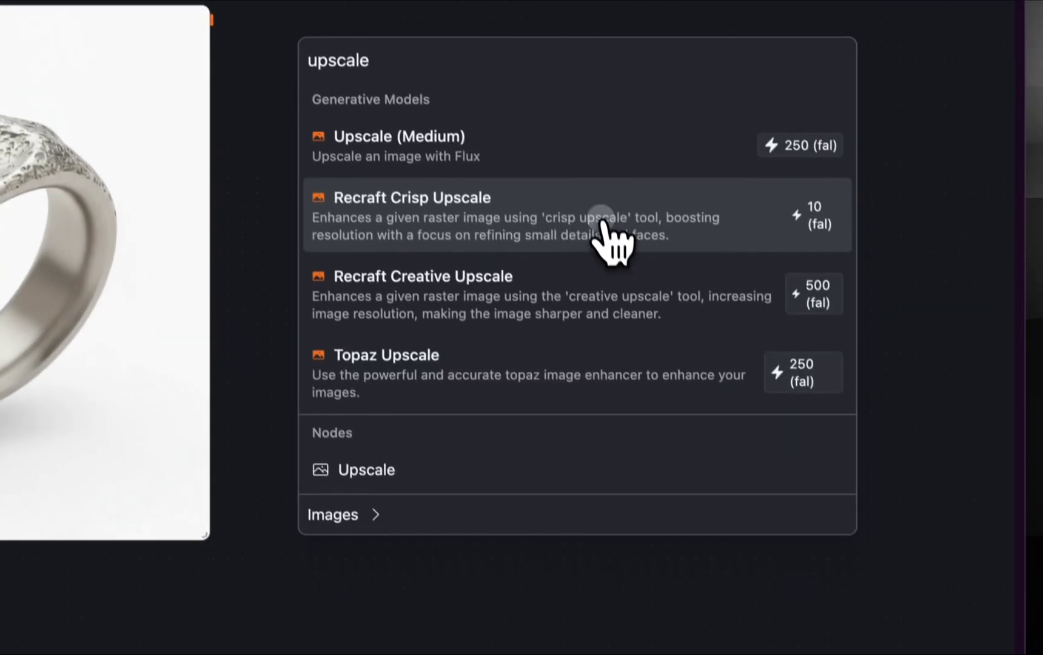
left_click(469, 271)
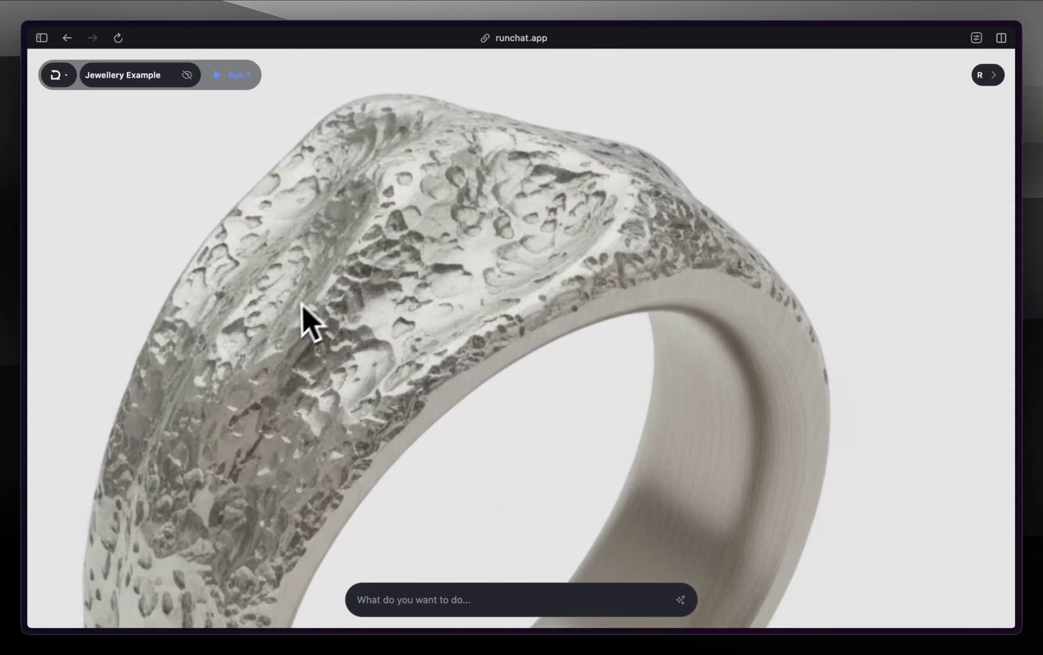
scroll(252, 268, "down", 3)
scroll(435, 277, "right", 12)
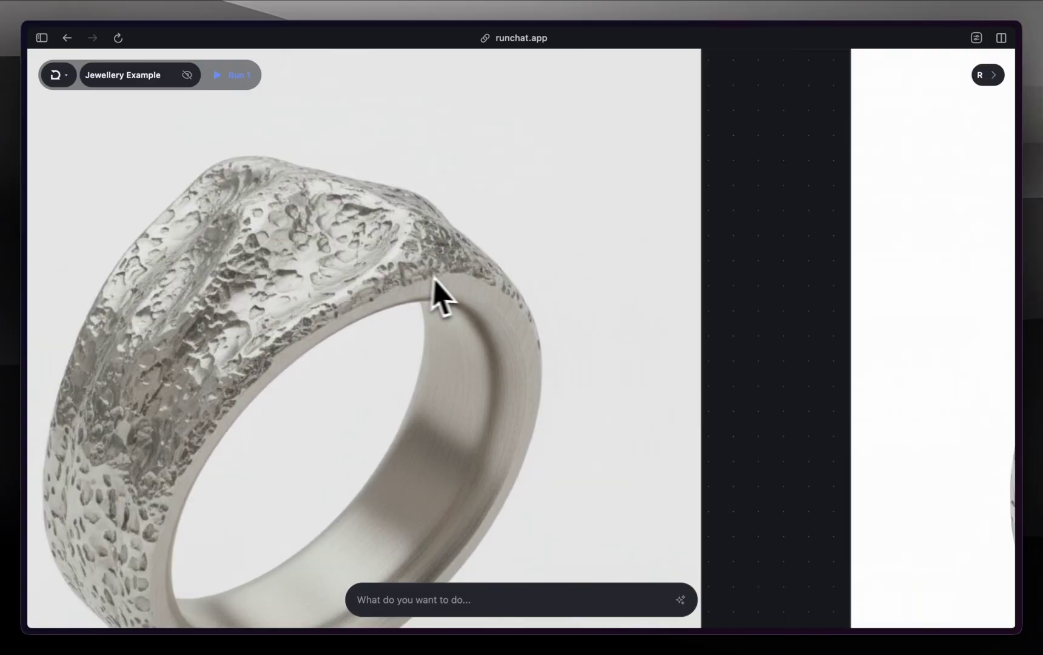
scroll(421, 275, "up", 6)
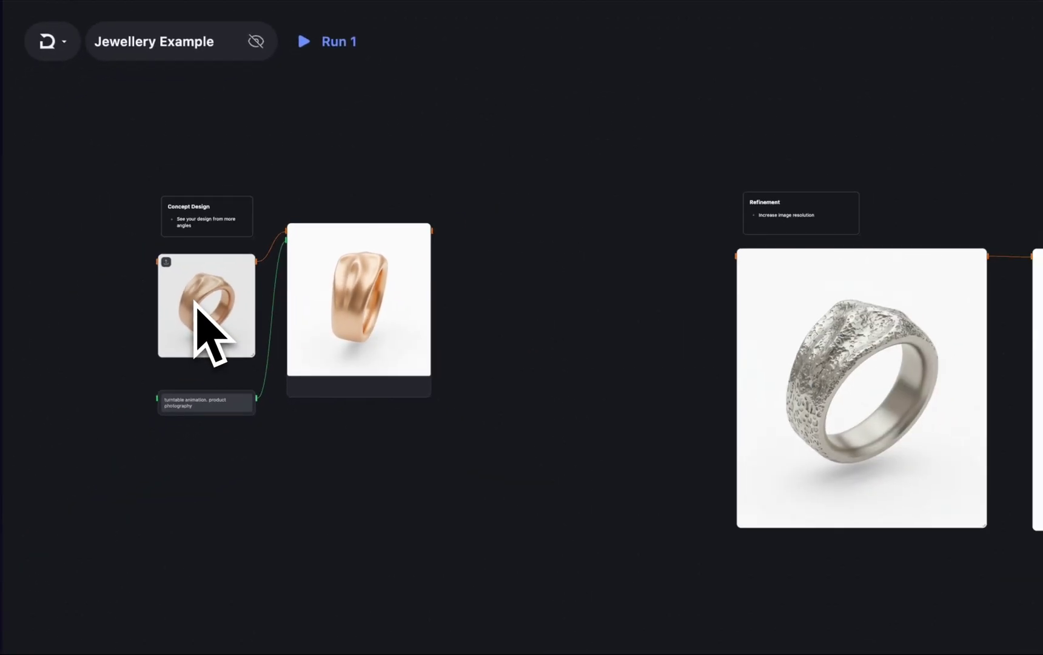
Move the copper ring image beside the refinement images.
left_click_drag(194, 298, 898, 267)
scroll(901, 264, "right", 5)
scroll(459, 315, "up", 5)
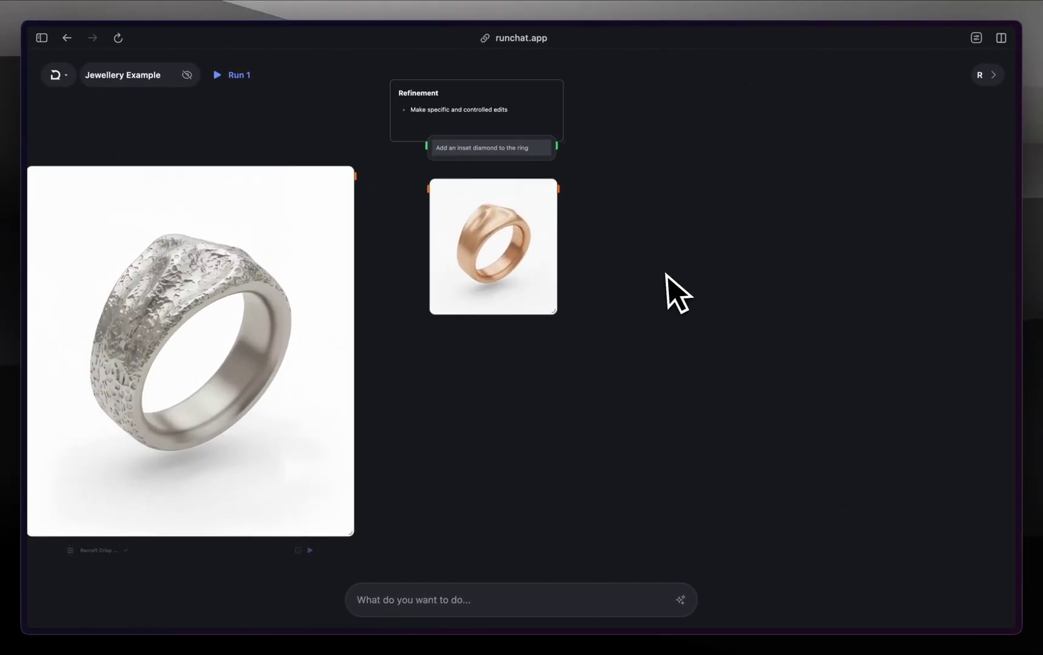
scroll(458, 316, "right", 4)
scroll(426, 294, "right", 1)
scroll(425, 294, "up", 4)
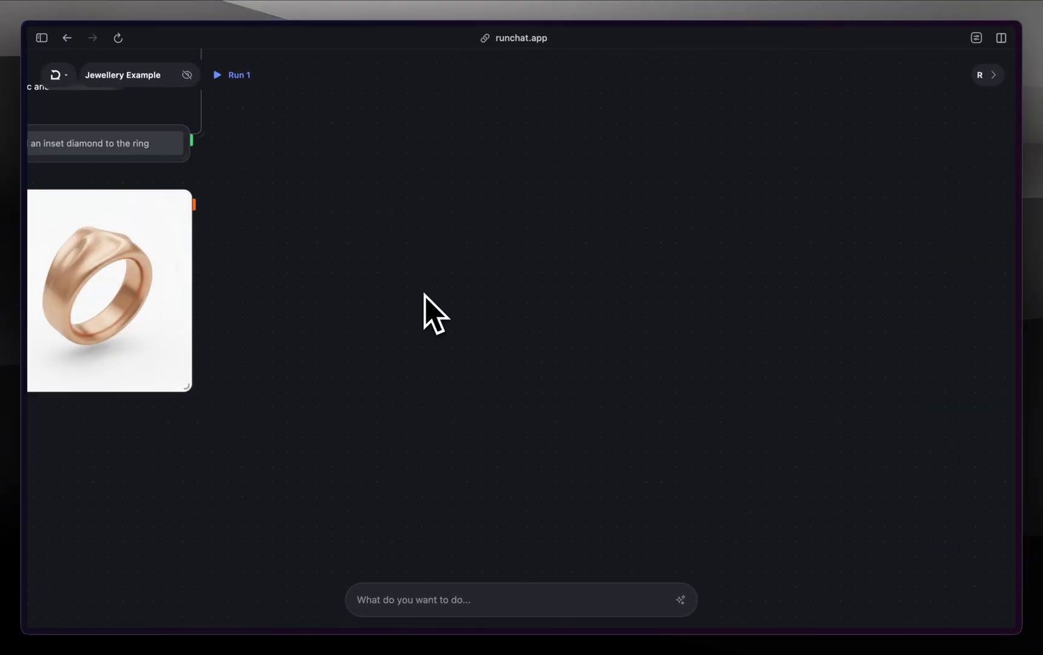
scroll(424, 294, "left", 3)
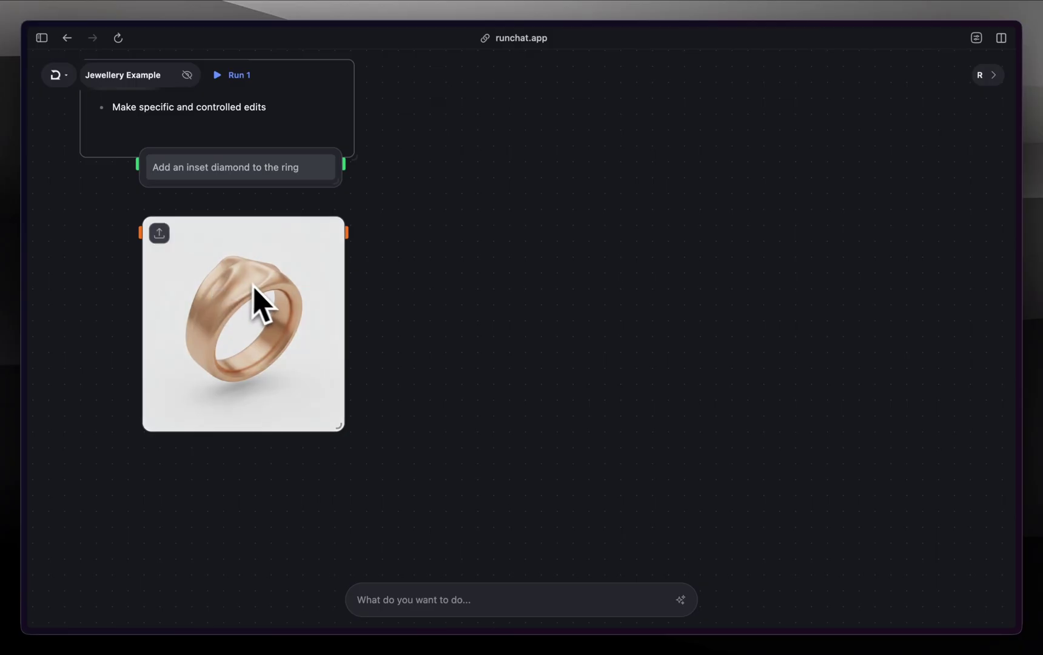
Connect a new Sketch node to the copper ring image's output.
left_click_drag(346, 232, 497, 245)
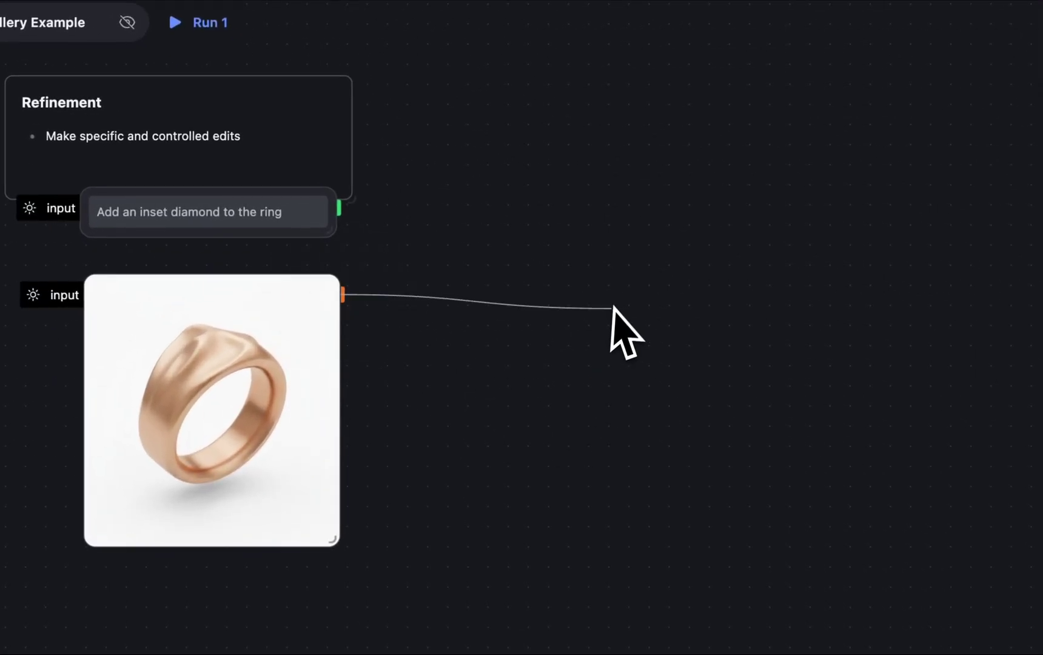
left_click_drag(452, 296, 453, 298)
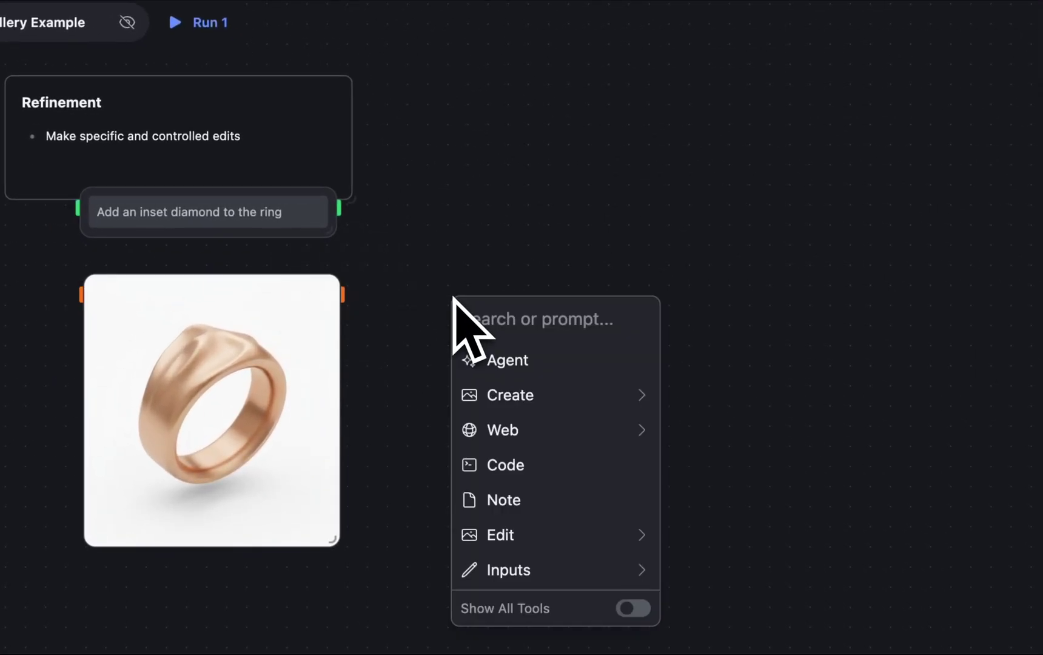
type("Sketch")
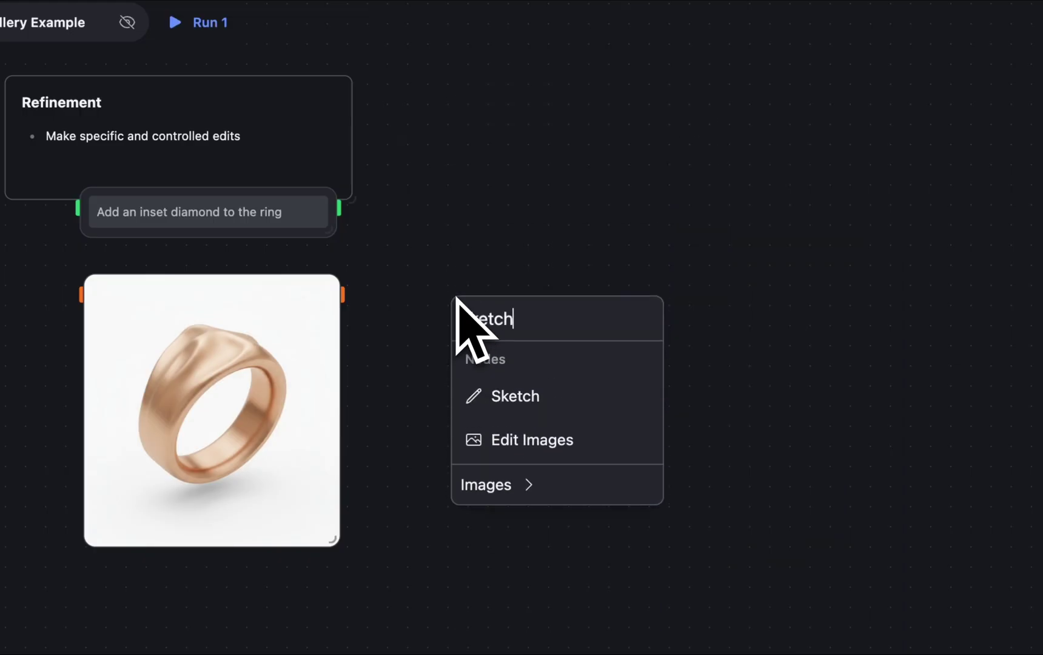
left_click(515, 396)
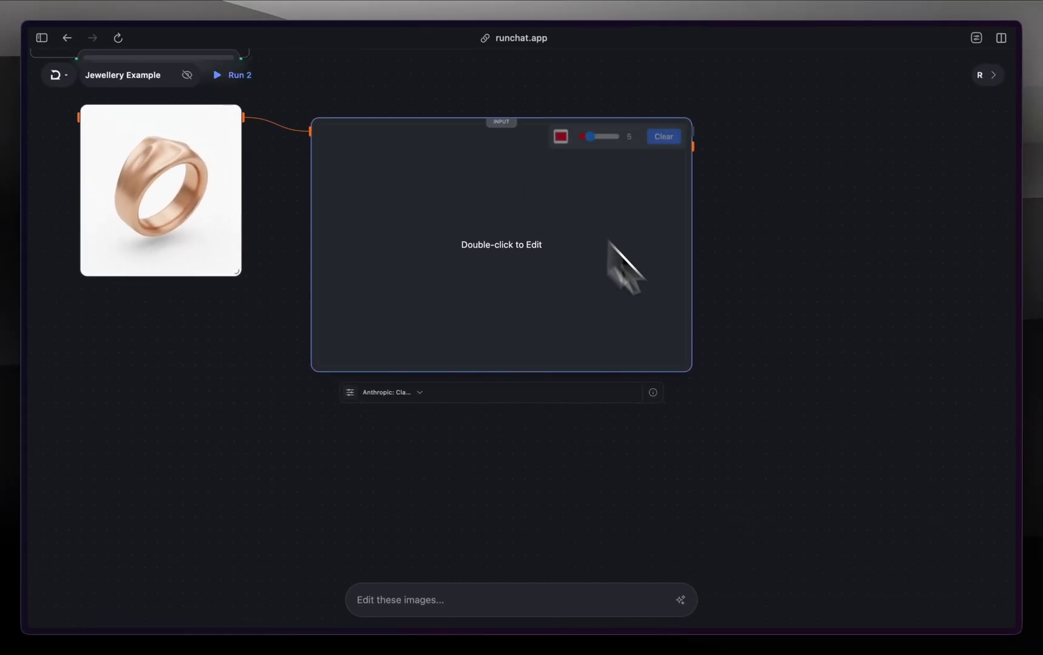
Enlarge the Sketch node and draw a red X on top of the ring.
left_click_drag(695, 370, 696, 511)
left_click(730, 490)
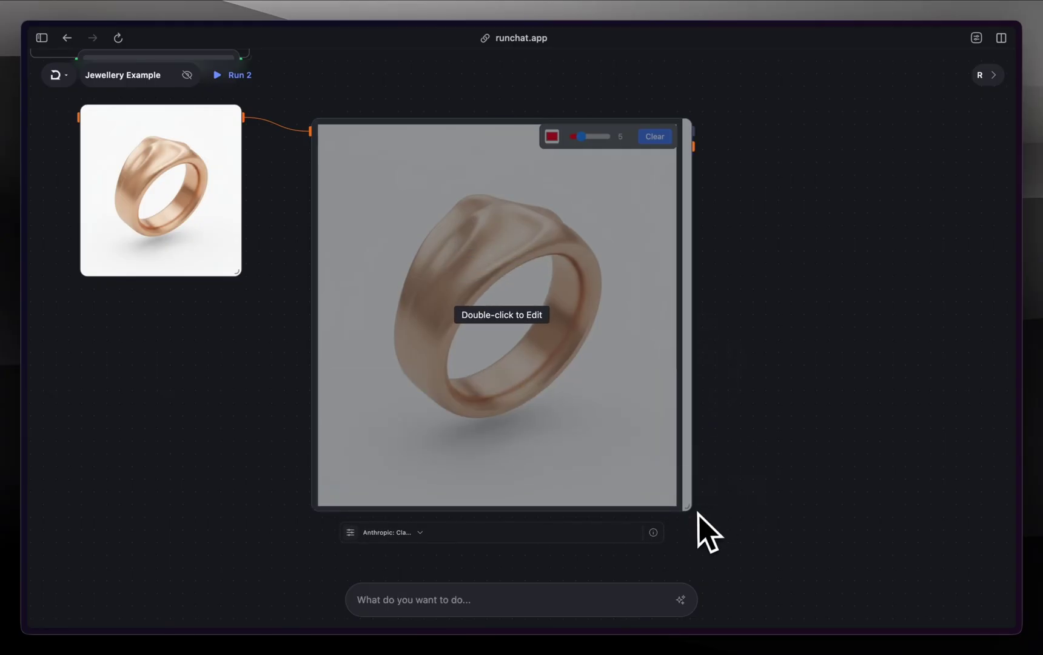
double_click(542, 337)
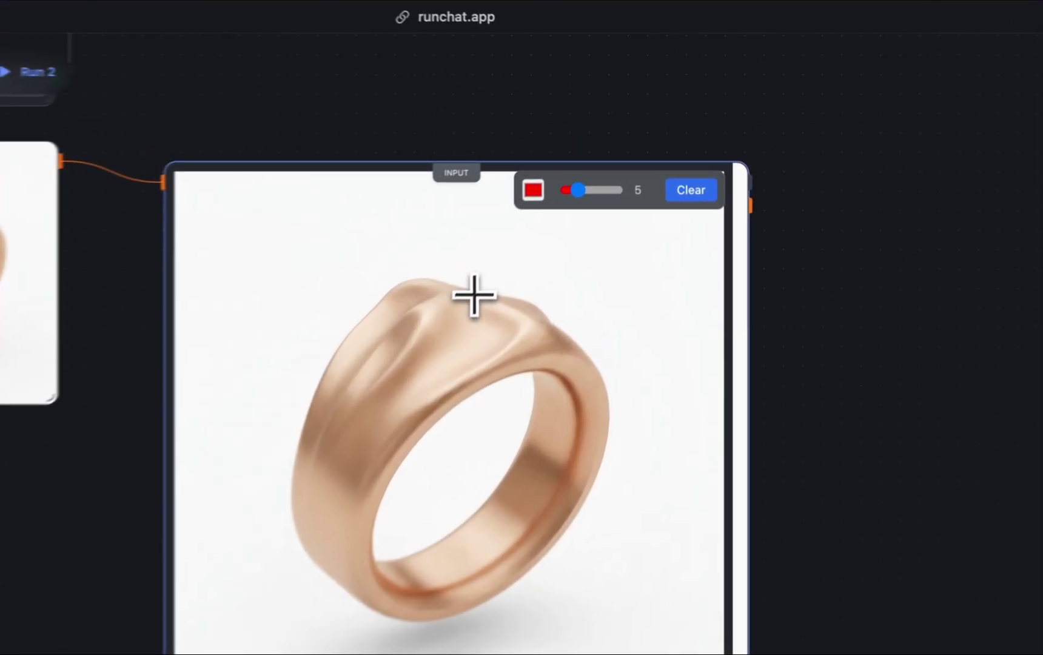
left_click_drag(533, 226, 508, 243)
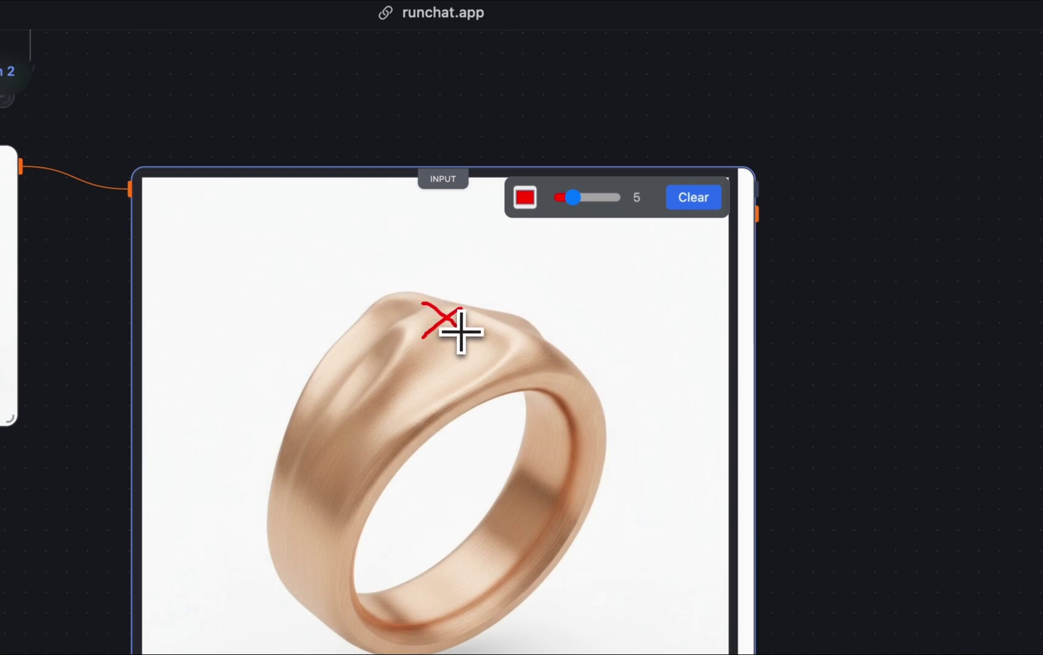
left_click(801, 328)
scroll(809, 333, "down", 2)
scroll(809, 333, "right", 4)
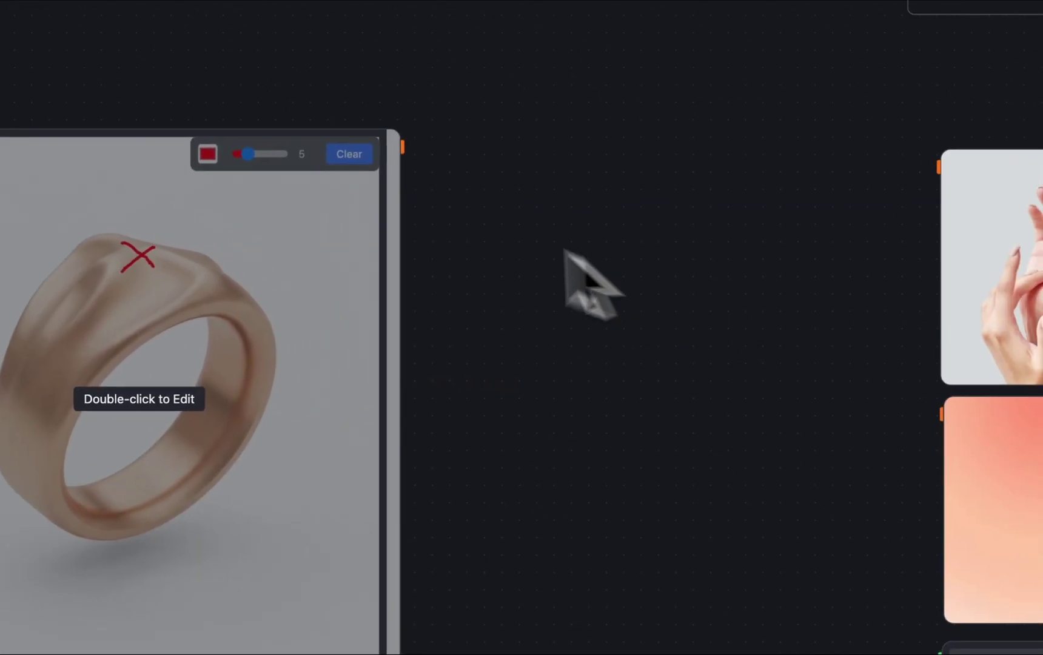
Feed the sketch into an Edit Images node prompted with 'Add an inset diamond to the ring.'.
left_click_drag(413, 156, 475, 197)
mouse_move(540, 299)
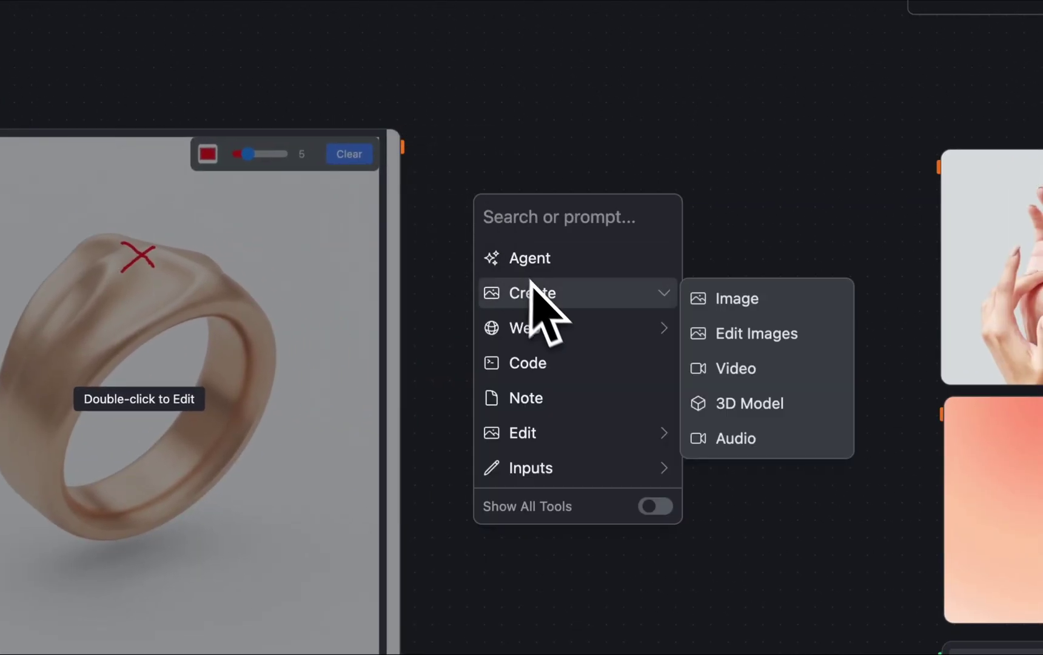
left_click(752, 335)
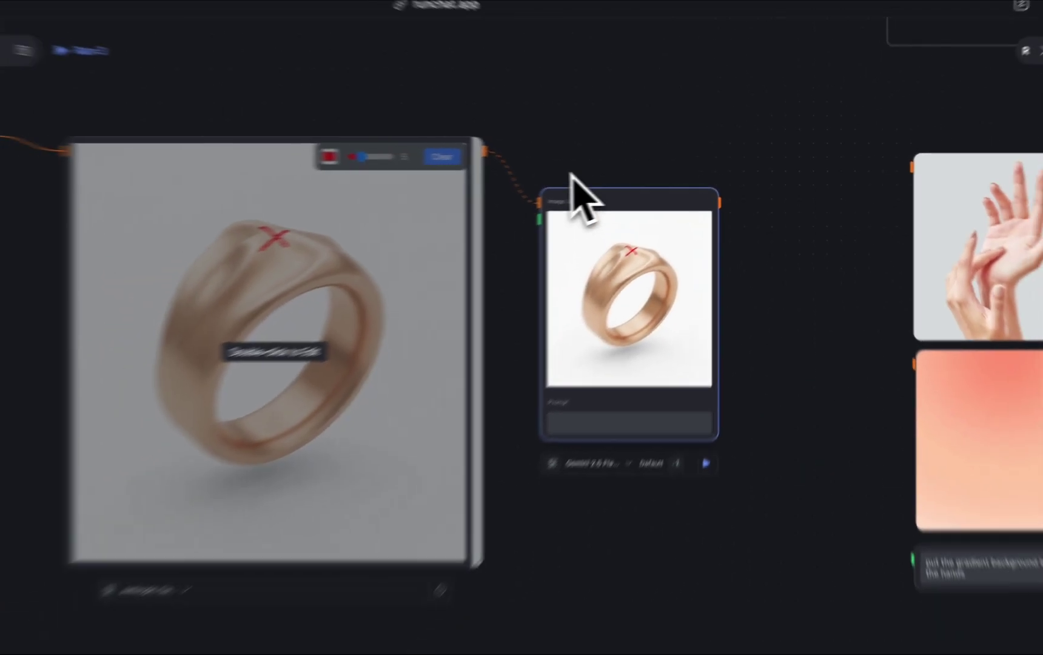
scroll(456, 85, "left", 2)
scroll(455, 85, "up", 1)
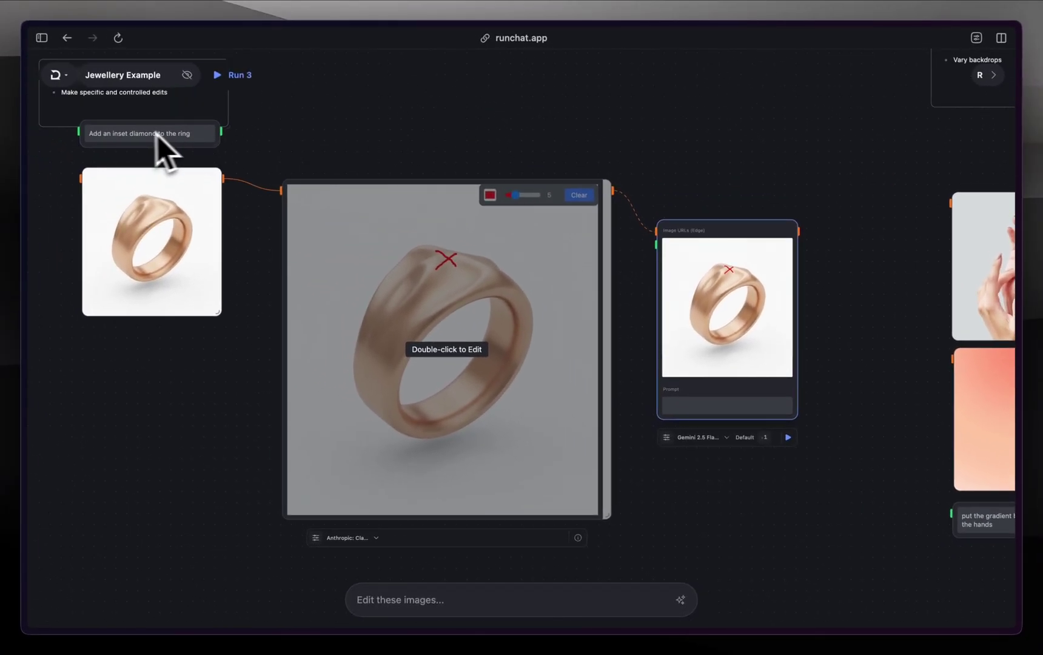
left_click_drag(223, 136, 659, 244)
Run the diamond-inset edit, then enlarge and reposition its output node to show the ring.
scroll(879, 337, "up", 3)
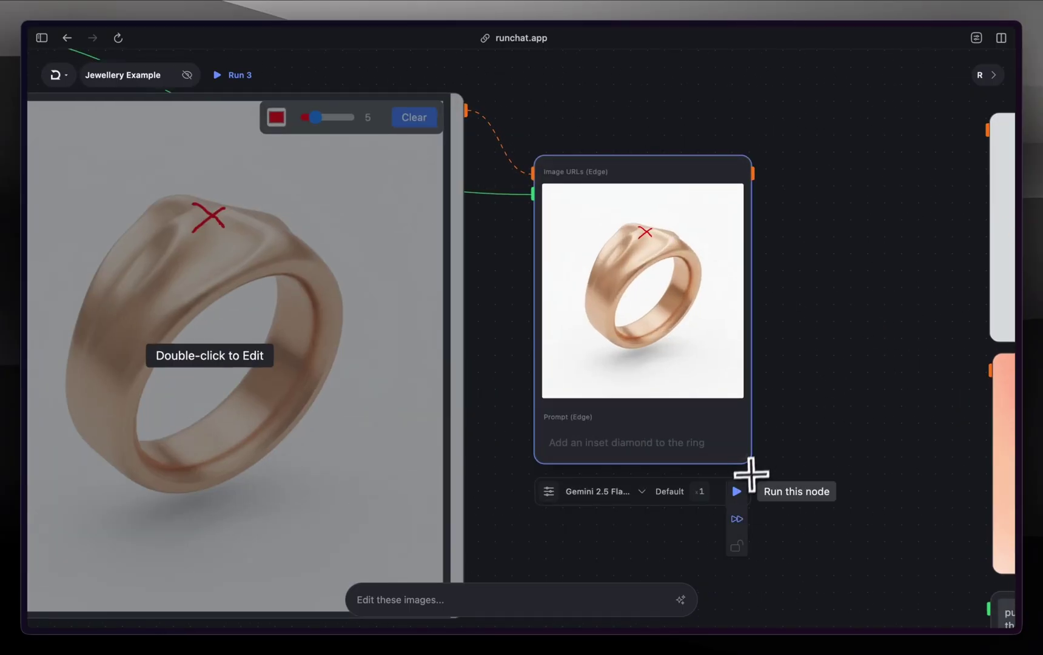
left_click(736, 491)
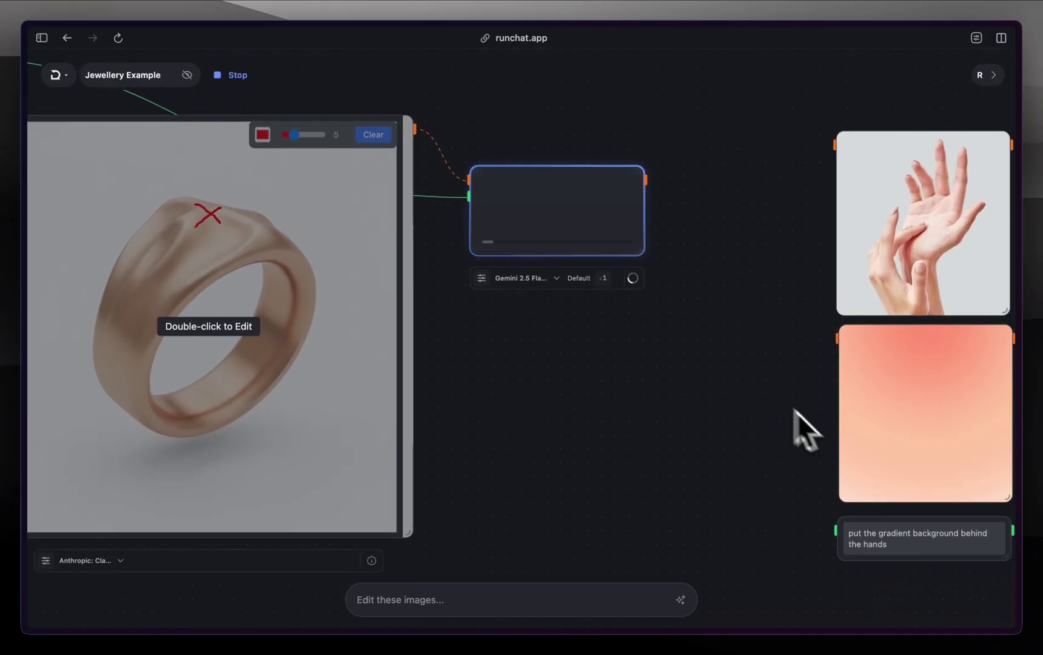
left_click_drag(639, 253, 784, 454)
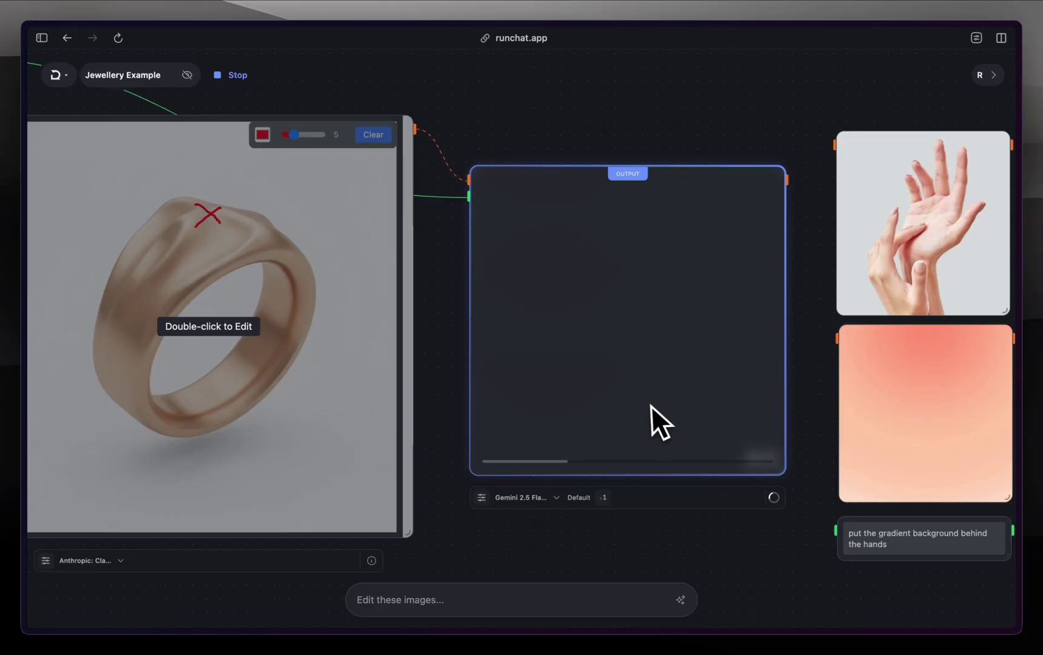
left_click_drag(658, 424, 606, 374)
scroll(757, 261, "up", 5)
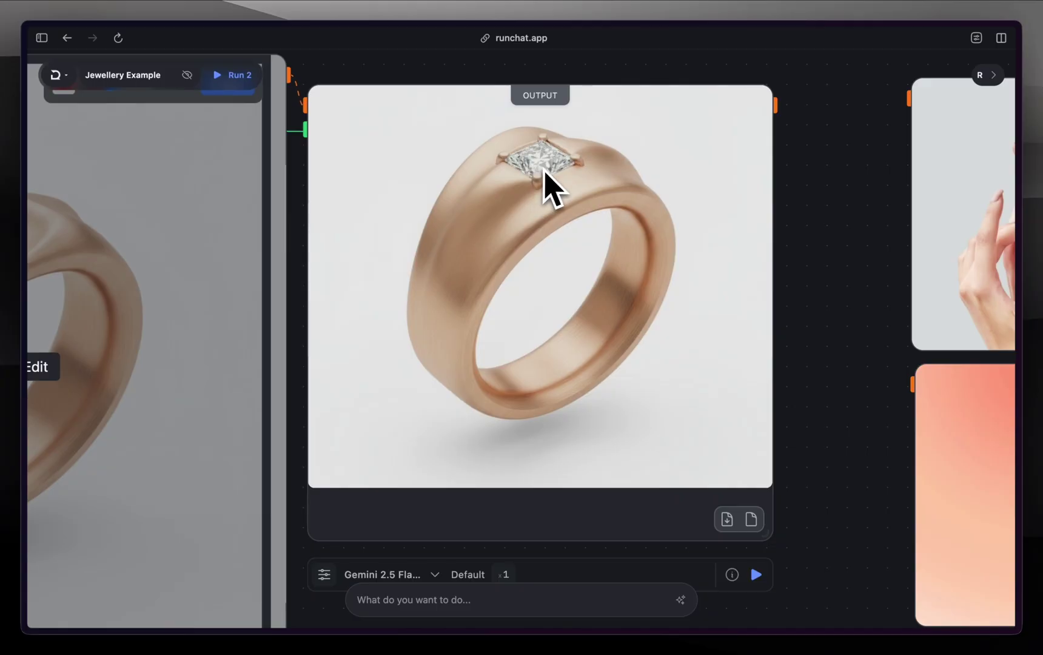
scroll(505, 164, "down", 3)
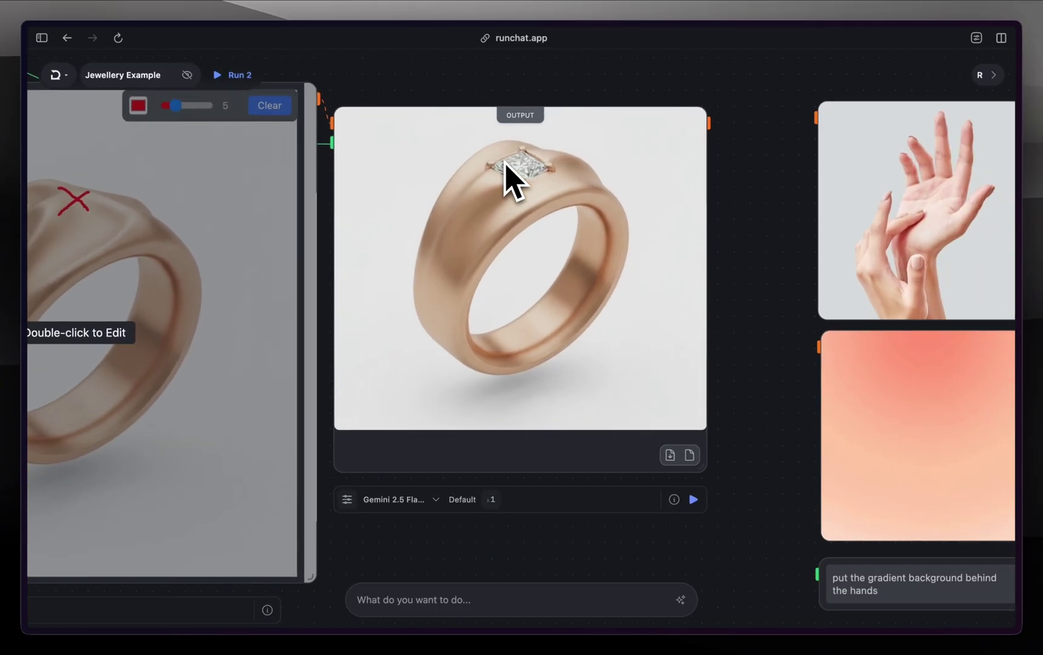
scroll(506, 164, "up", 2)
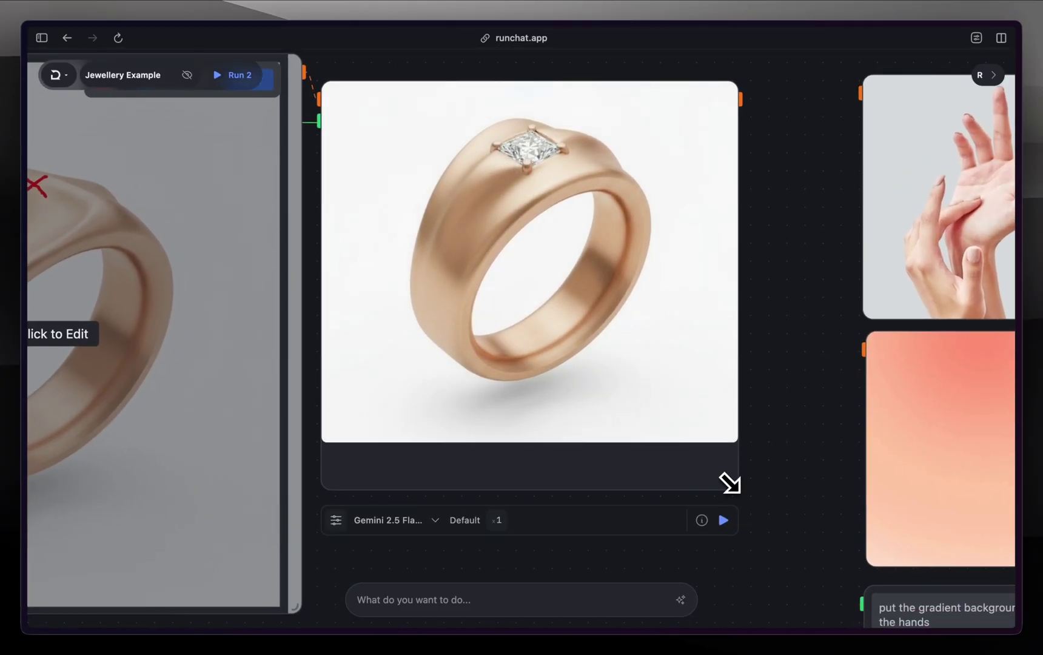
left_click_drag(729, 482, 736, 485)
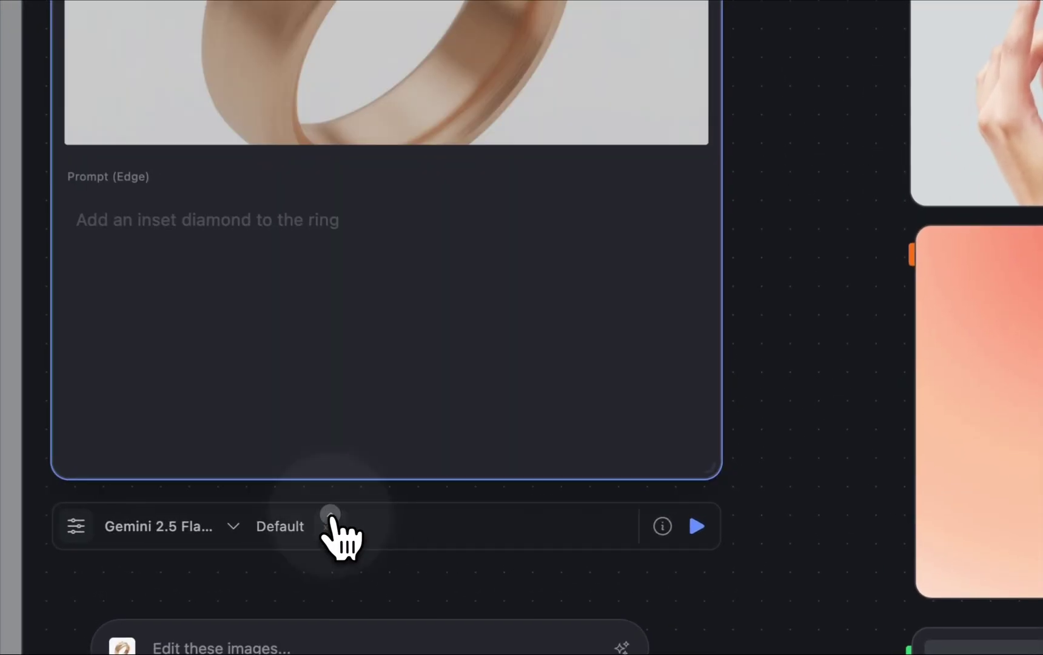
Set the Gemini edit's output count to 4 and run it for four diamond ring variants.
left_click(332, 518)
left_click(697, 526)
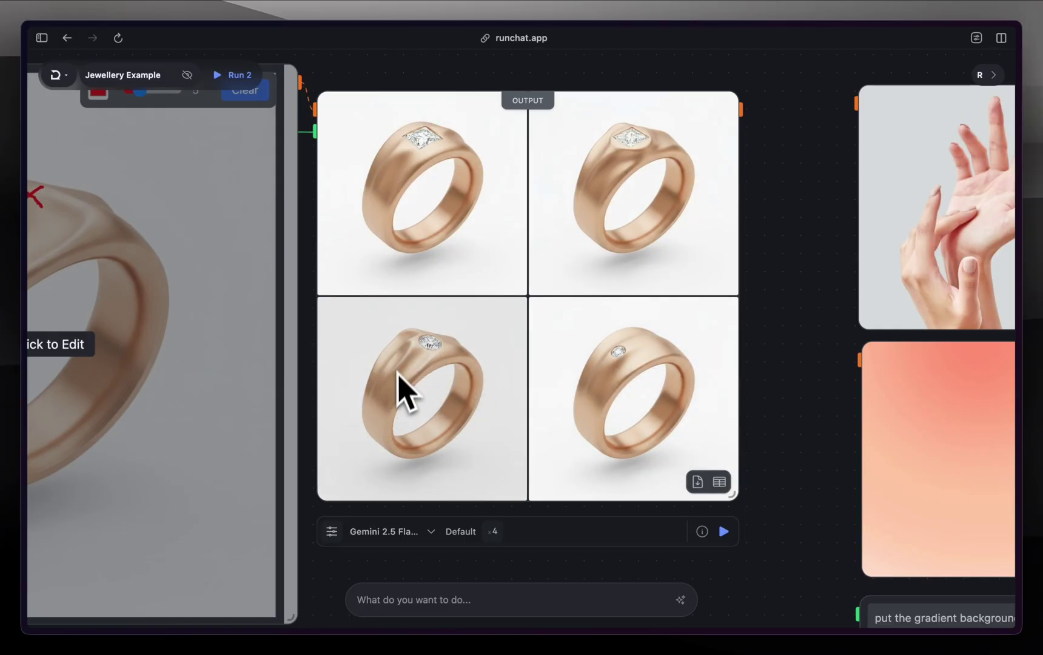
scroll(418, 388, "down", 3)
scroll(419, 391, "left", 1)
scroll(425, 369, "right", 1)
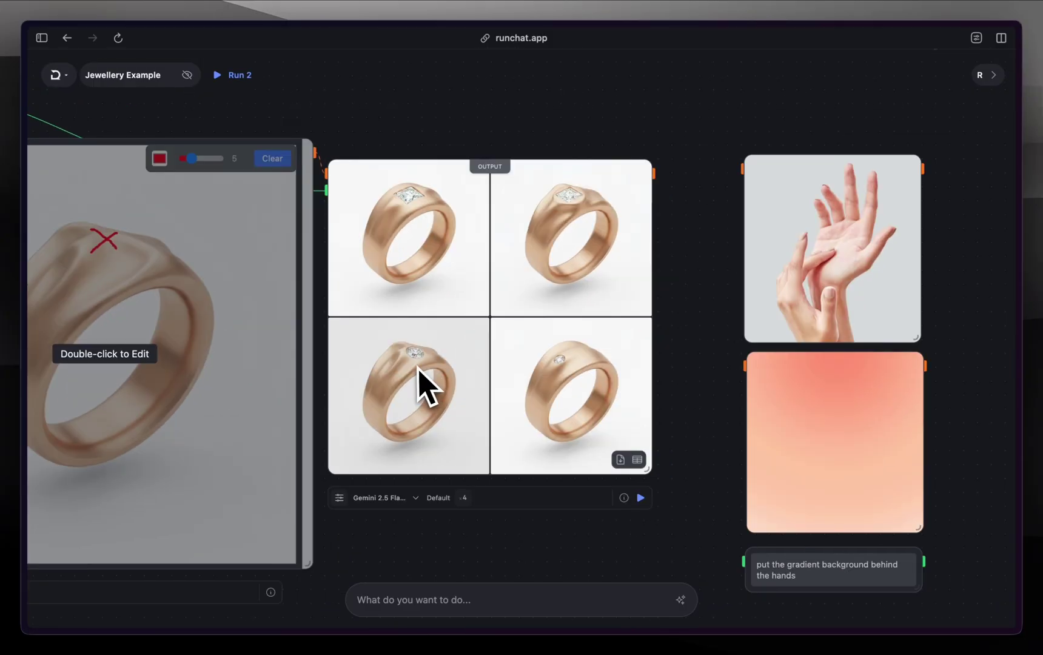
scroll(418, 371, "up", 3)
scroll(390, 375, "down", 6)
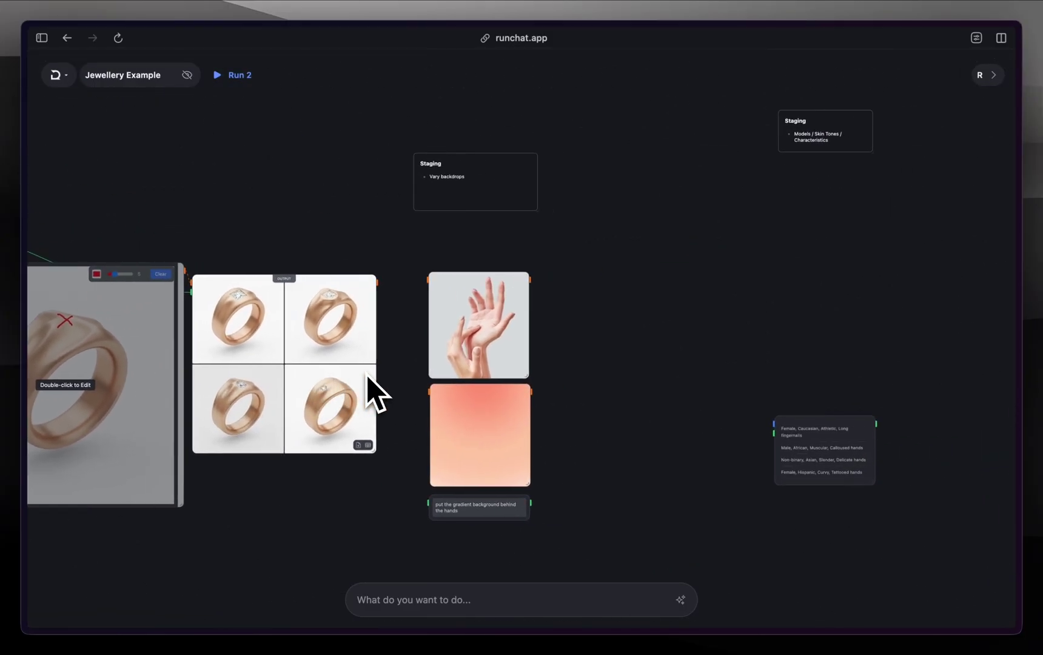
Drag one diamond ring variant out as its own image node under the staging notes.
scroll(368, 373, "up", 2)
left_click_drag(221, 419, 658, 250)
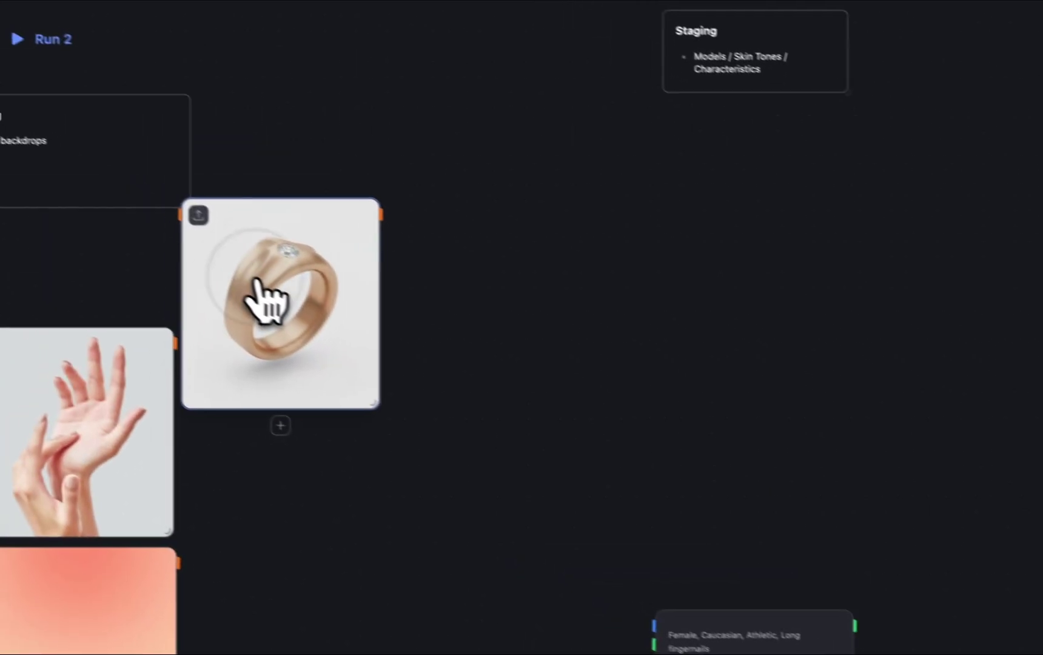
left_click_drag(514, 194, 1042, 191)
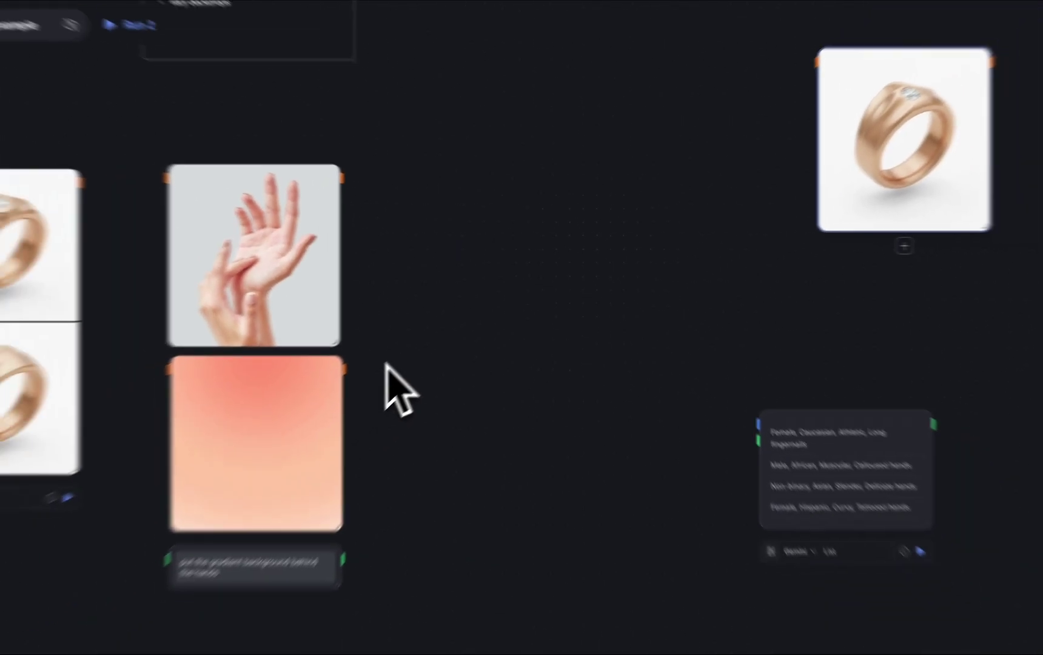
scroll(386, 362, "up", 3)
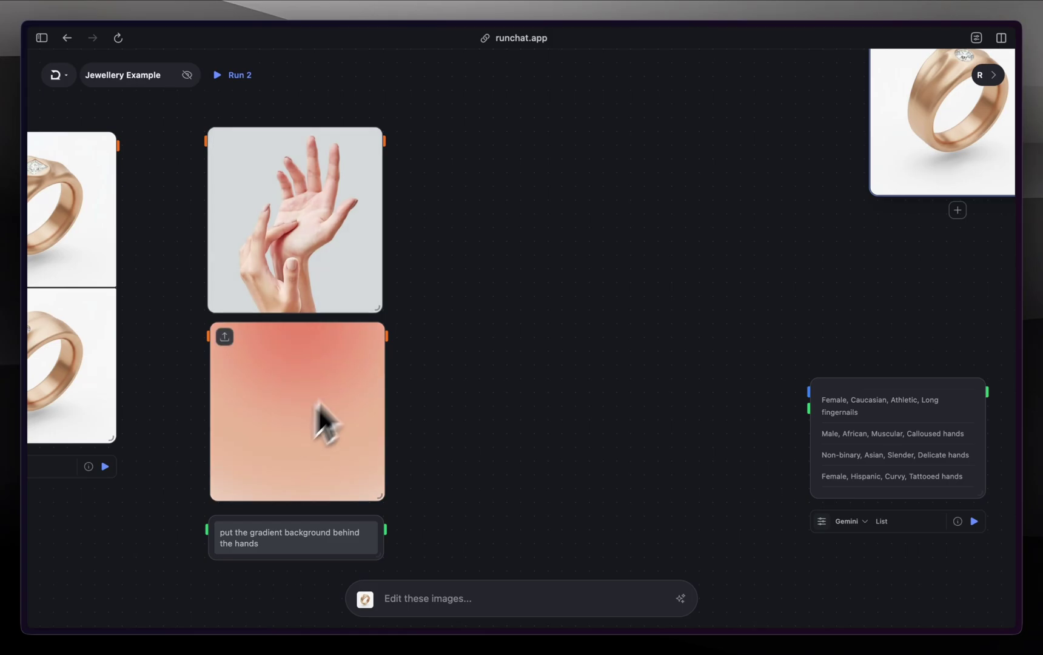
Run an Edit Images node taking the hands photo, peach gradient and gradient-behind-hands prompt.
left_click(466, 229)
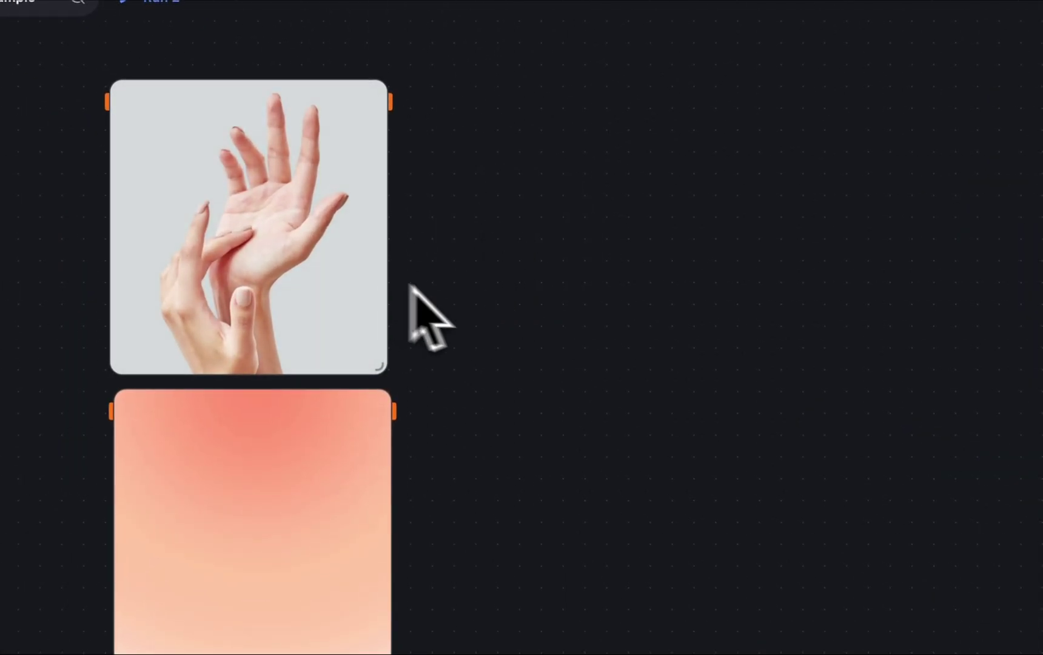
left_click_drag(519, 273, 476, 324)
left_click_drag(394, 109, 524, 222)
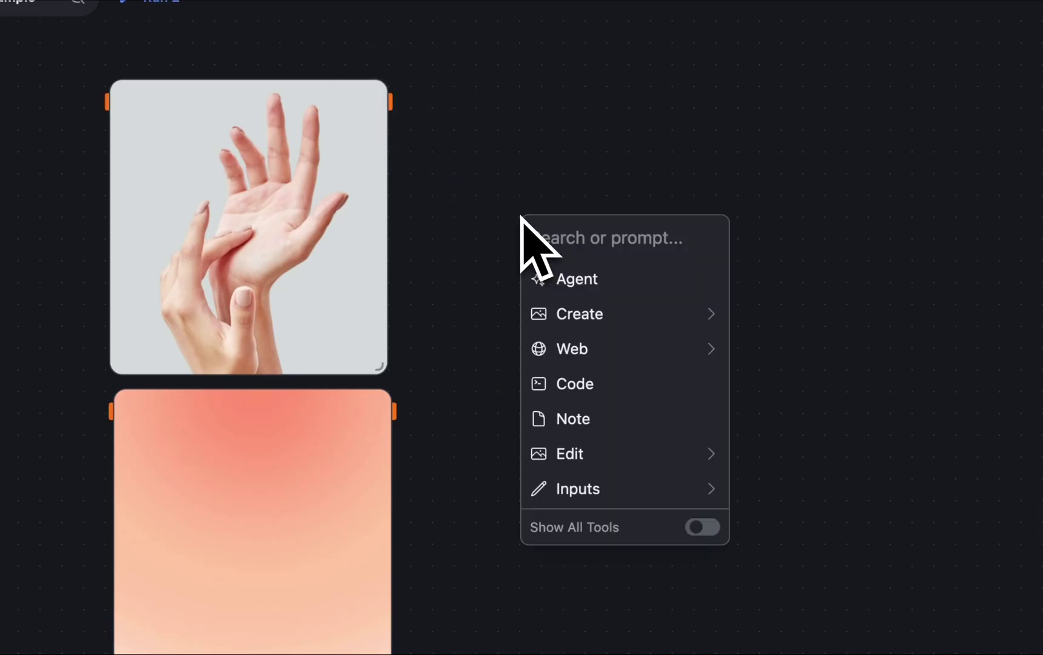
mouse_move(597, 303)
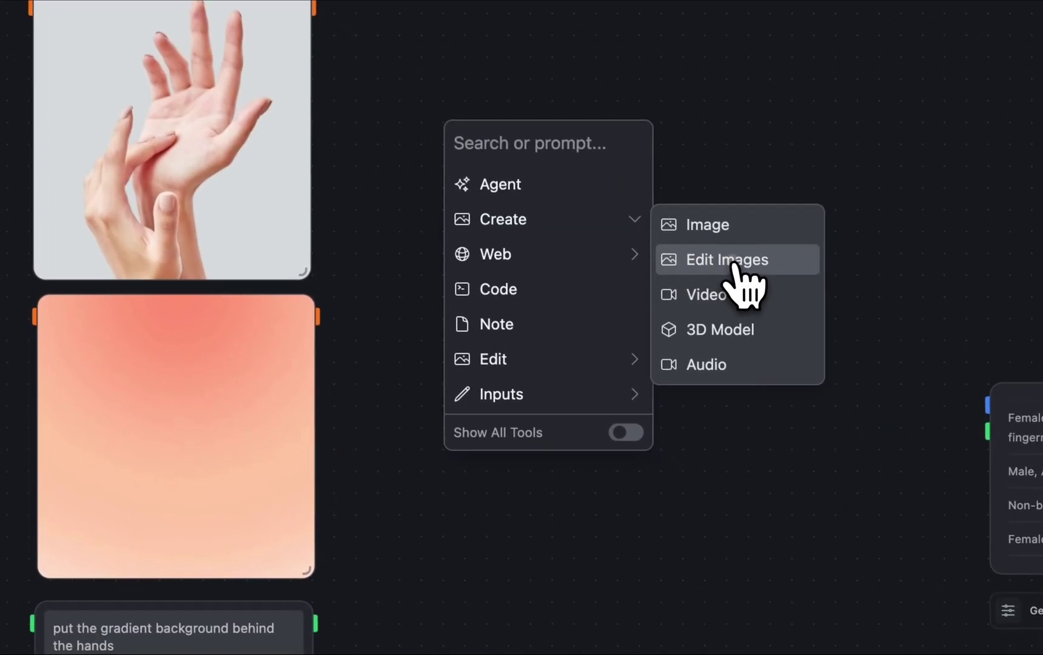
left_click(788, 330)
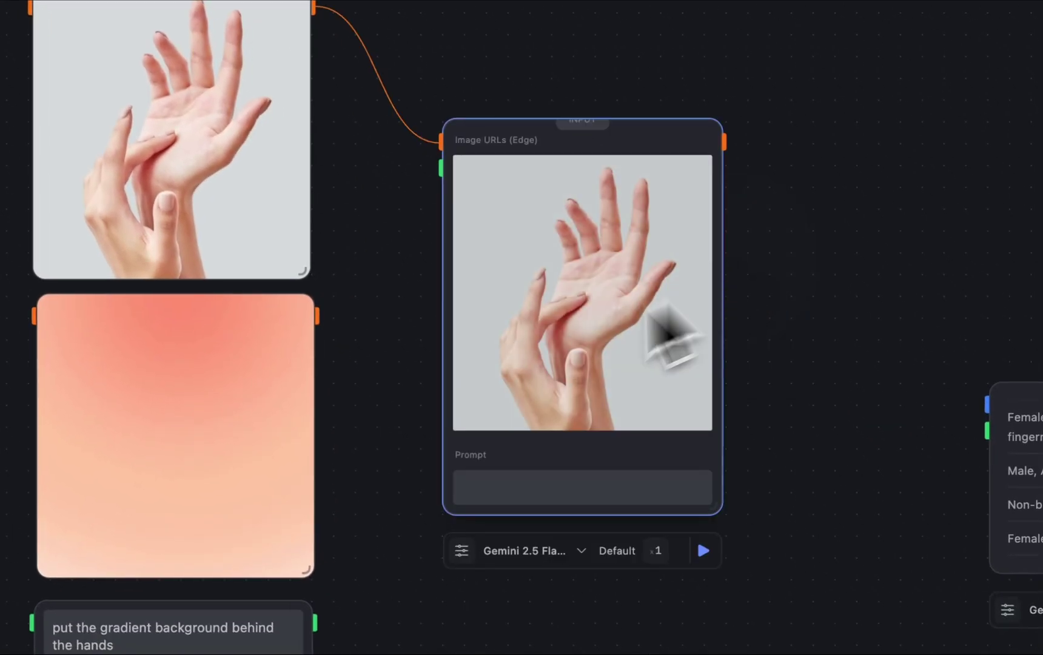
left_click_drag(372, 385, 471, 228)
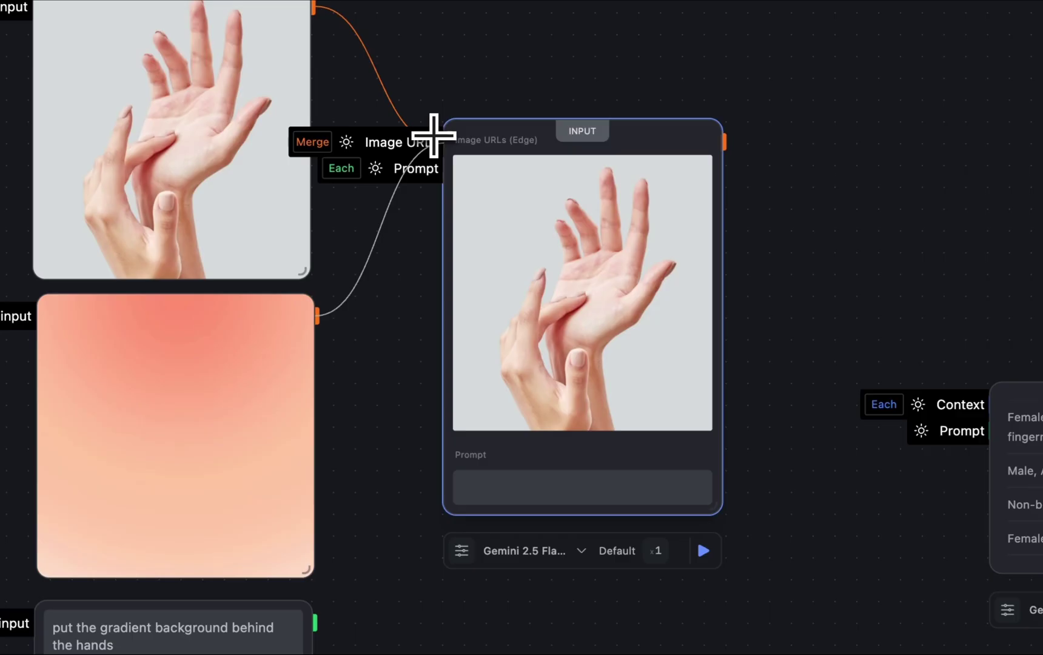
left_click_drag(433, 134, 431, 133)
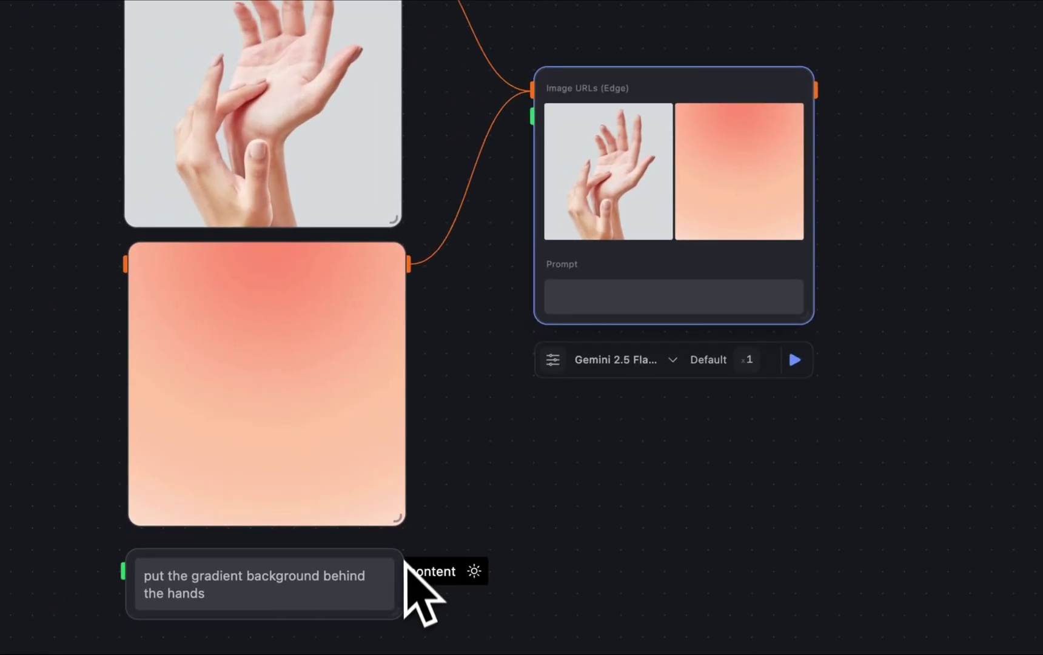
left_click_drag(405, 564, 533, 117)
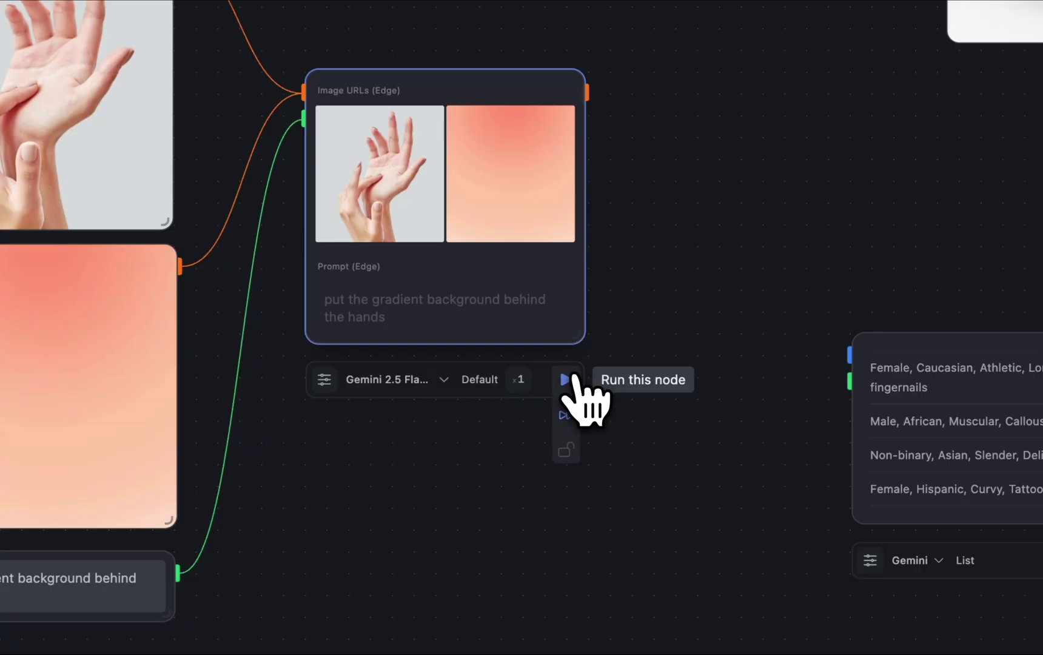
left_click(565, 380)
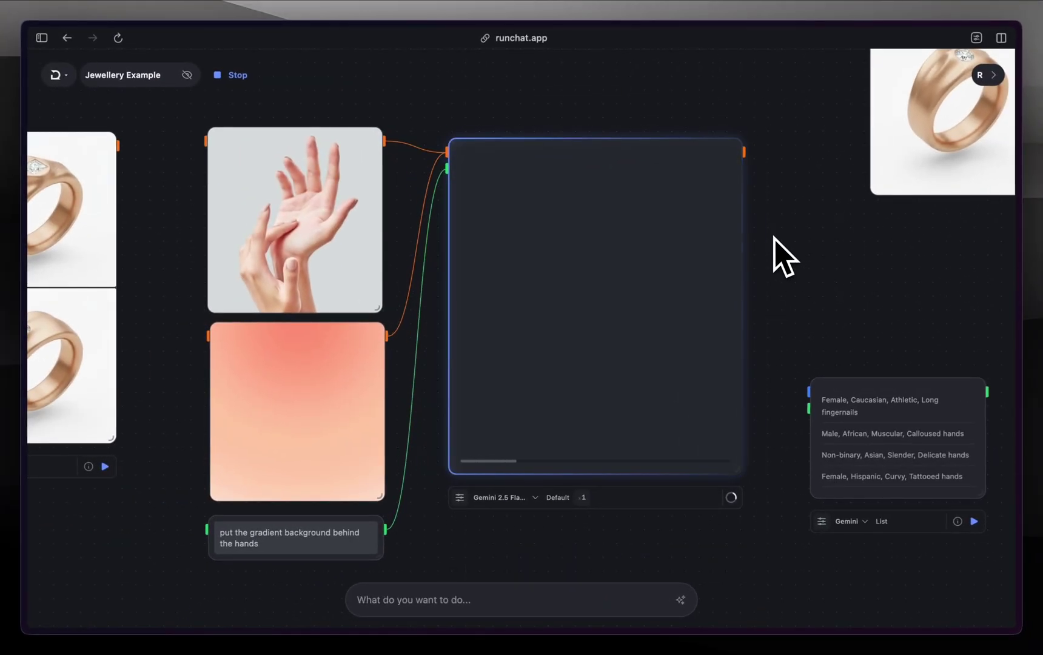
Pan and zoom the canvas to inspect the finished hands-on-peach-gradient output.
scroll(773, 237, "up", 3)
scroll(773, 238, "down", 1)
scroll(773, 238, "right", 1)
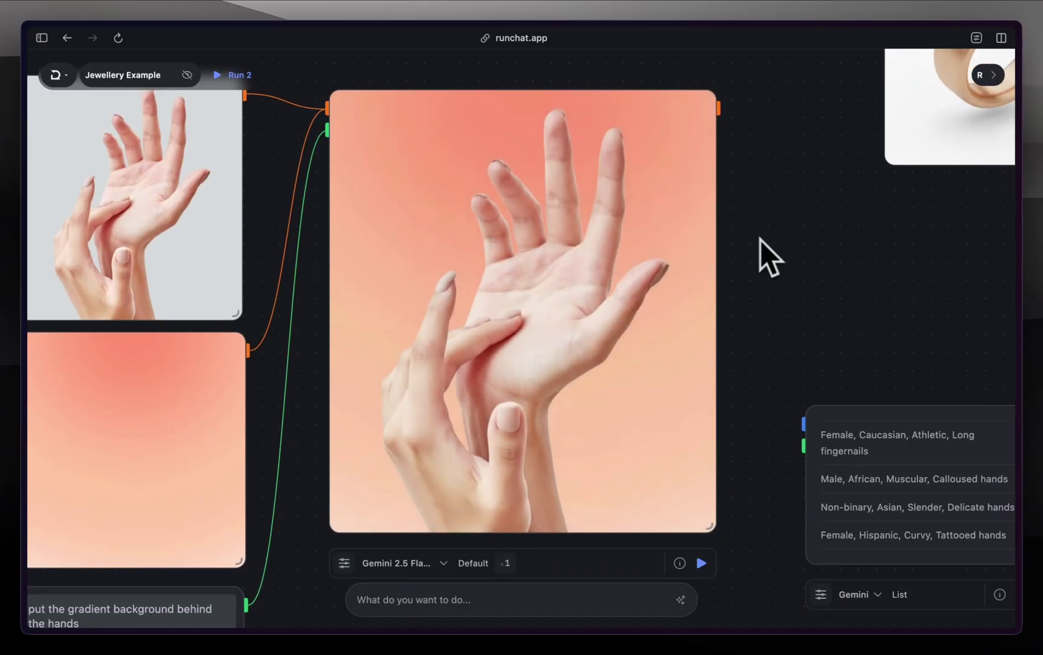
scroll(321, 455, "down", 5)
scroll(540, 361, "right", 2)
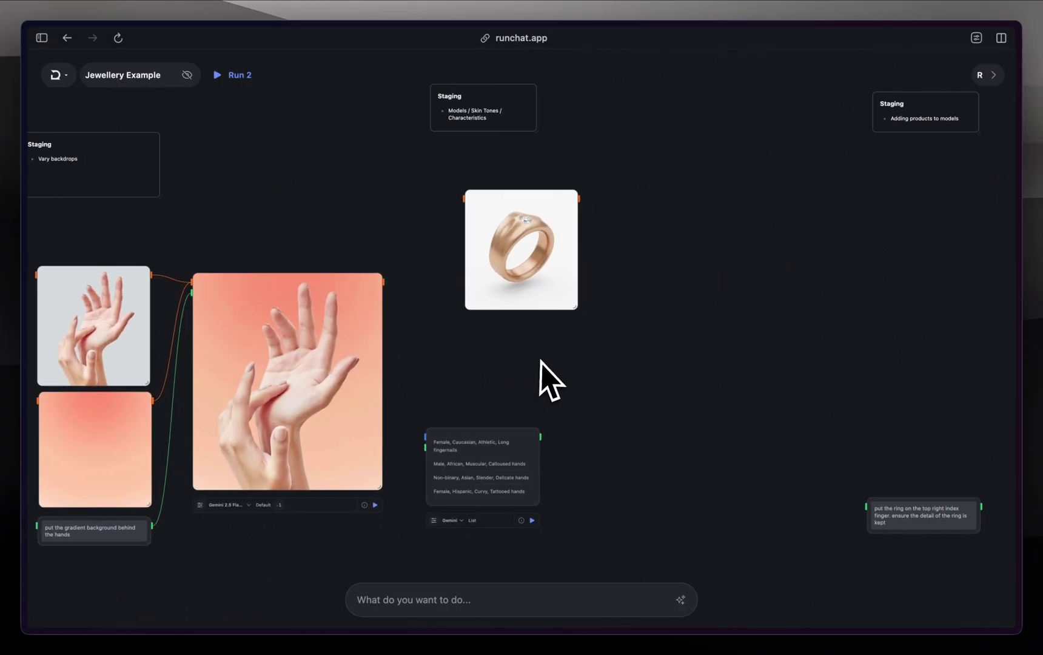
scroll(540, 361, "up", 1)
scroll(541, 360, "left", 1)
scroll(540, 360, "left", 2)
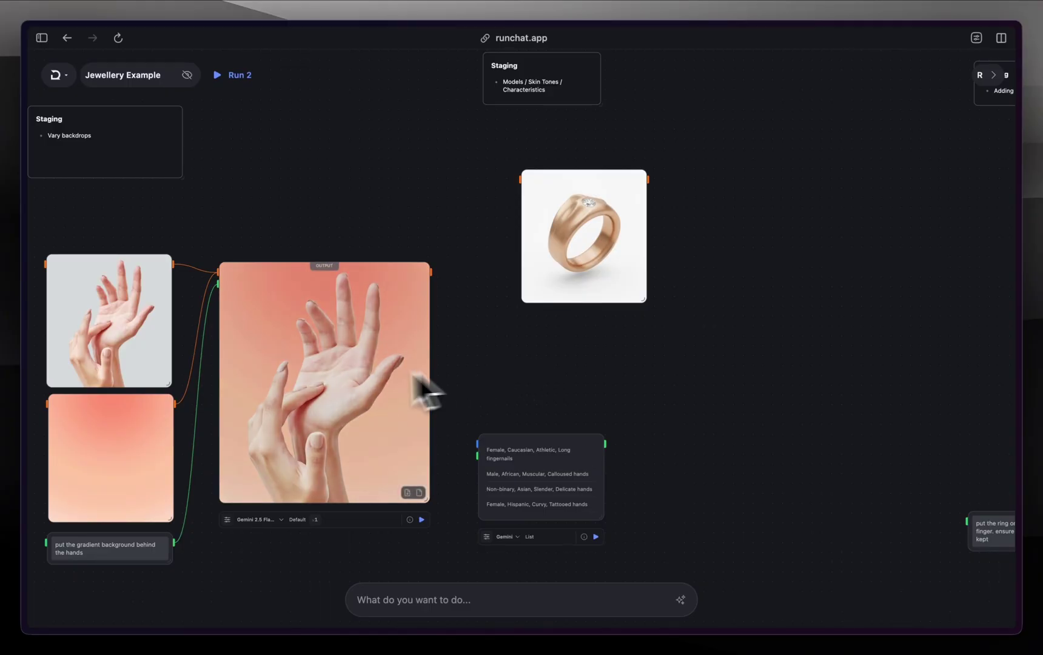
scroll(465, 354, "left", 2)
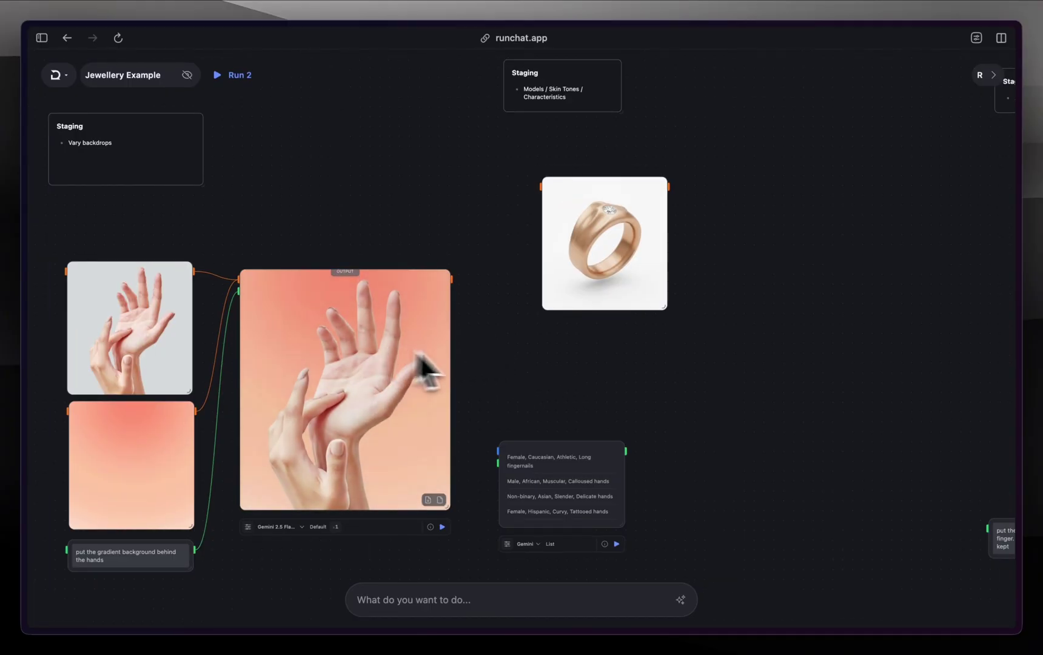
scroll(496, 400, "up", 1)
scroll(467, 388, "down", 1)
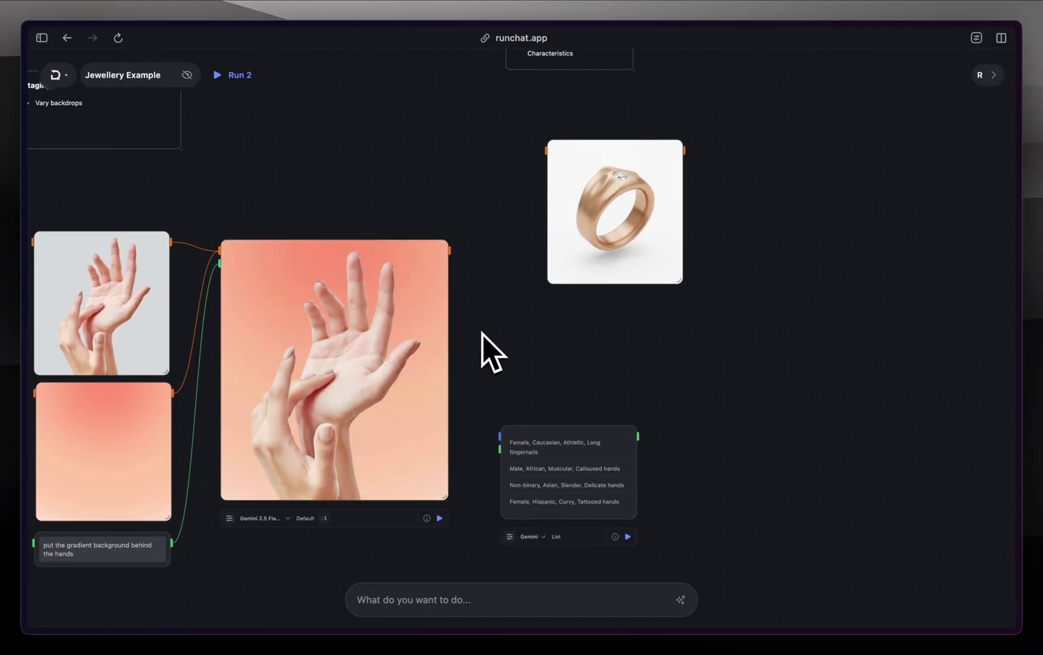
scroll(492, 367, "up", 1)
scroll(488, 361, "down", 1)
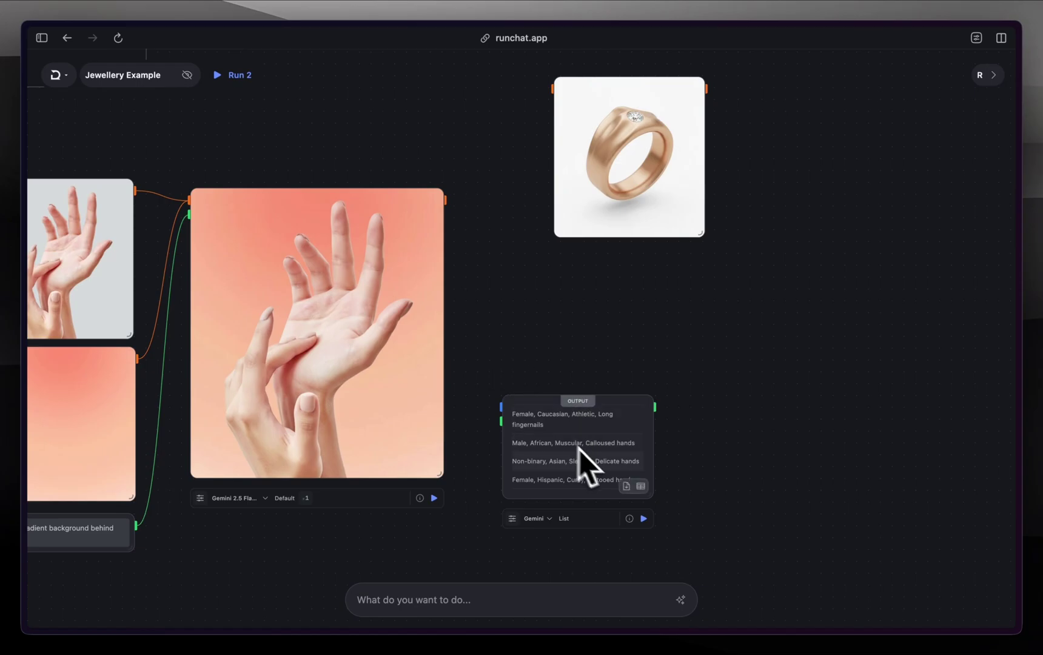
scroll(616, 473, "up", 2)
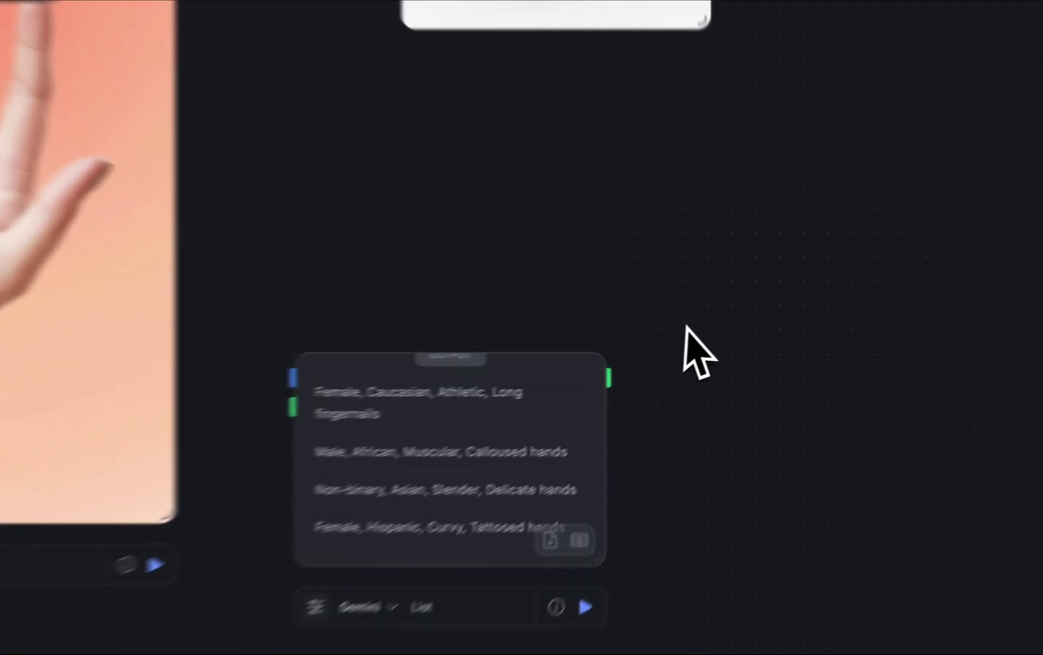
Run an Edit Images node on the composited hands using the four hand descriptions as prompts.
right_click(715, 324)
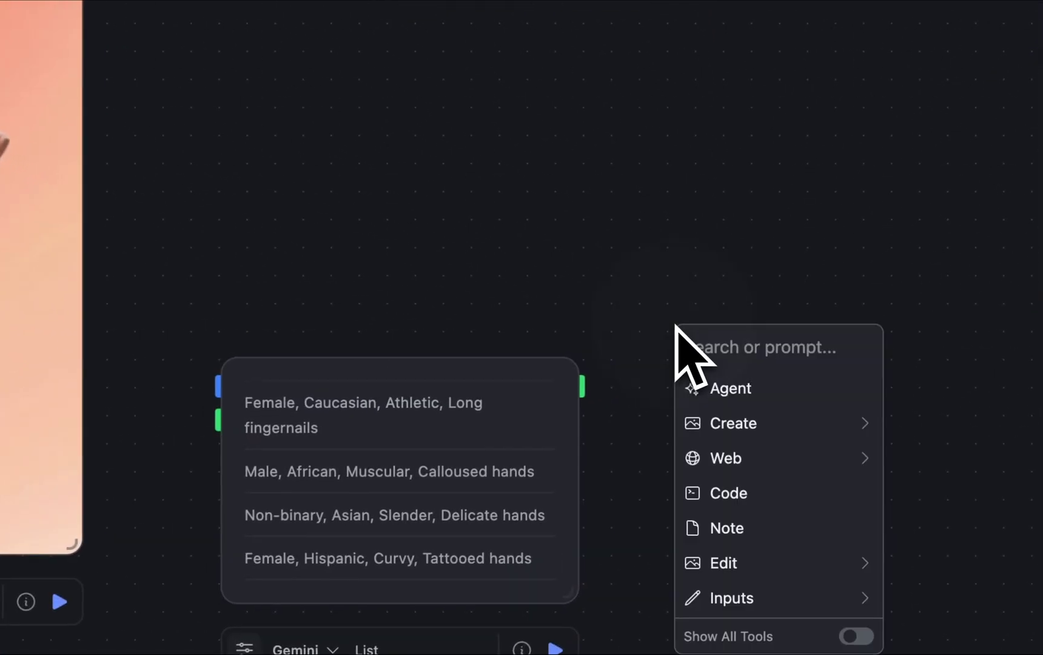
left_click(423, 299)
scroll(339, 257, "down", 1)
scroll(338, 256, "up", 1)
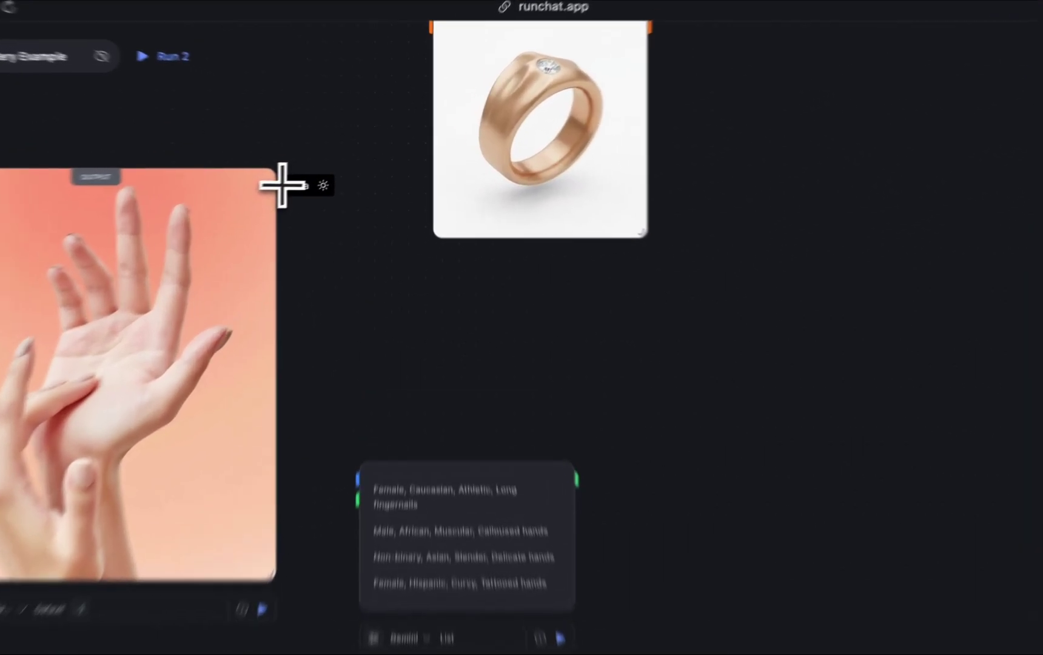
left_click_drag(317, 171, 564, 244)
mouse_move(813, 418)
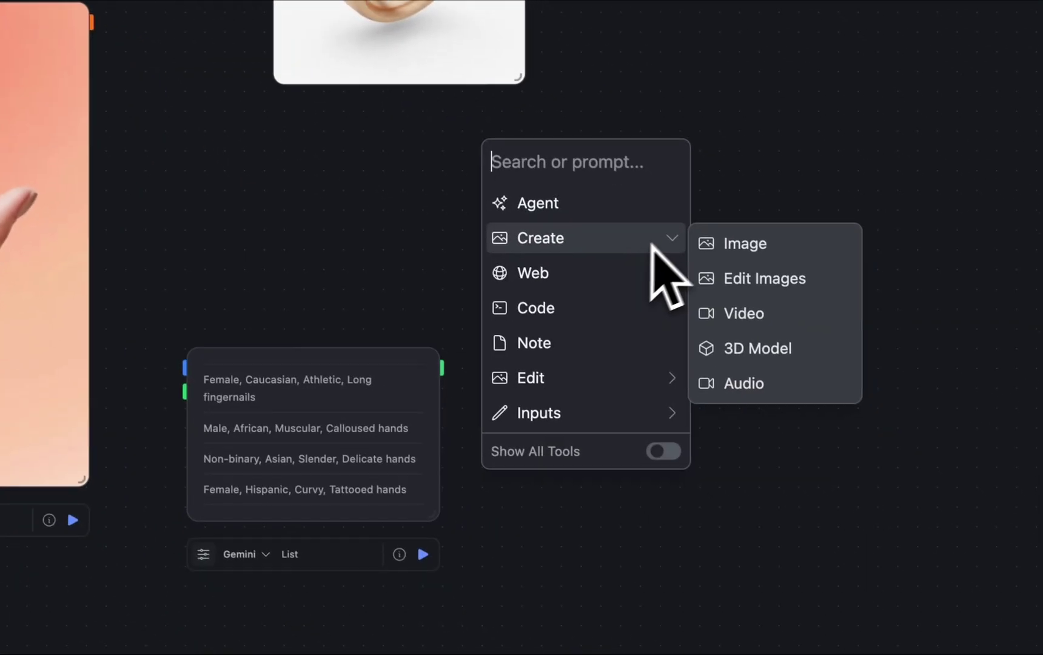
left_click(764, 274)
left_click_drag(440, 365, 476, 180)
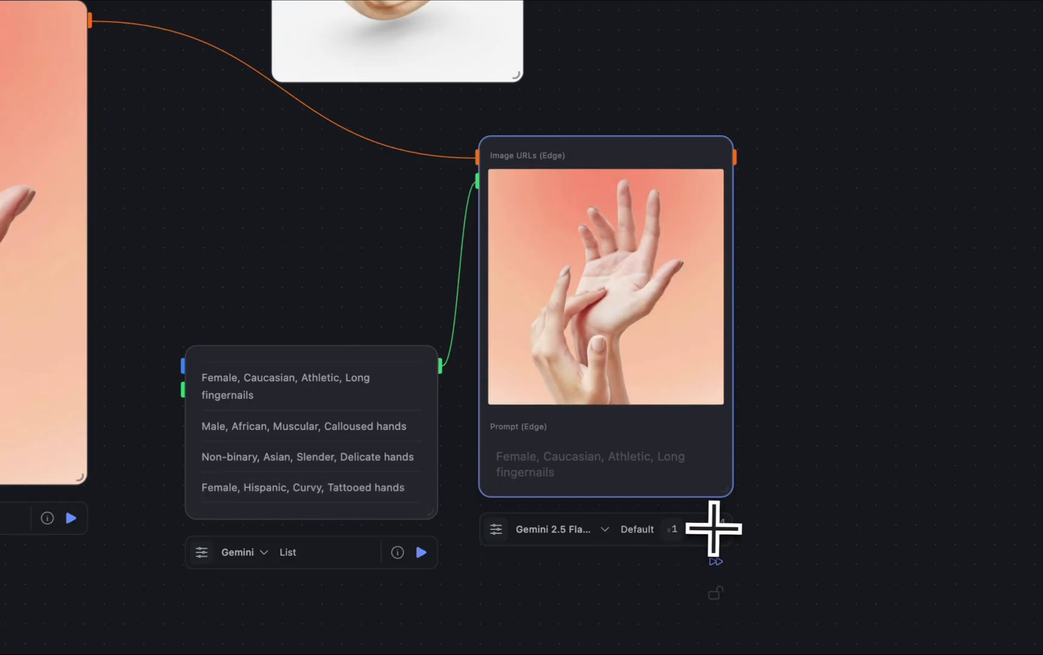
left_click(715, 528)
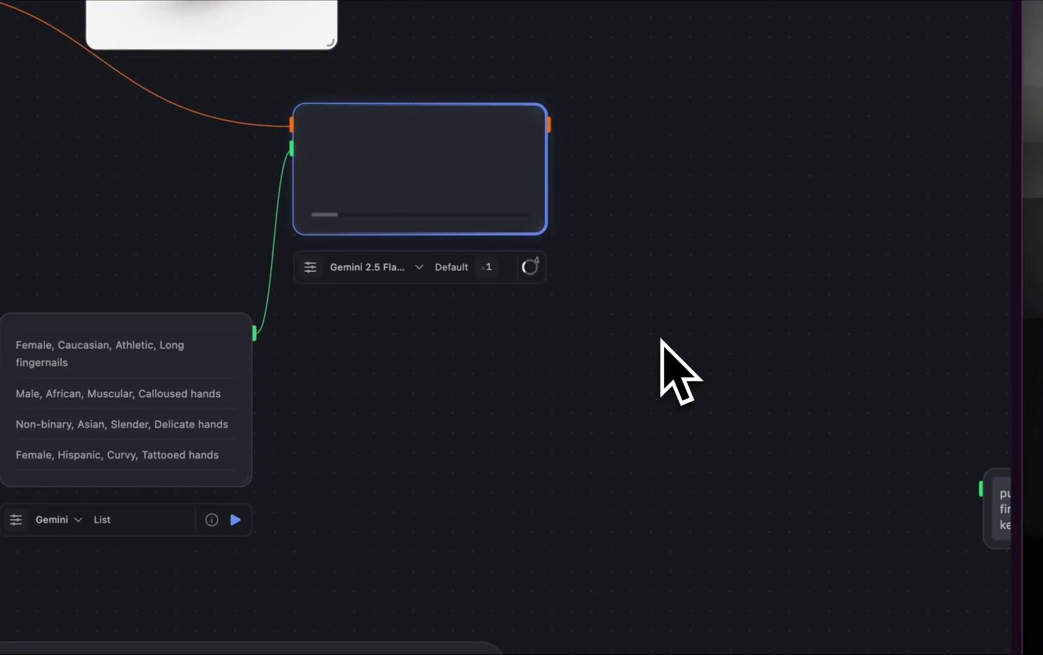
Enlarge and raise the hands output node, then review the four varied hand results.
left_click_drag(542, 231, 754, 536)
left_click_drag(617, 415, 609, 307)
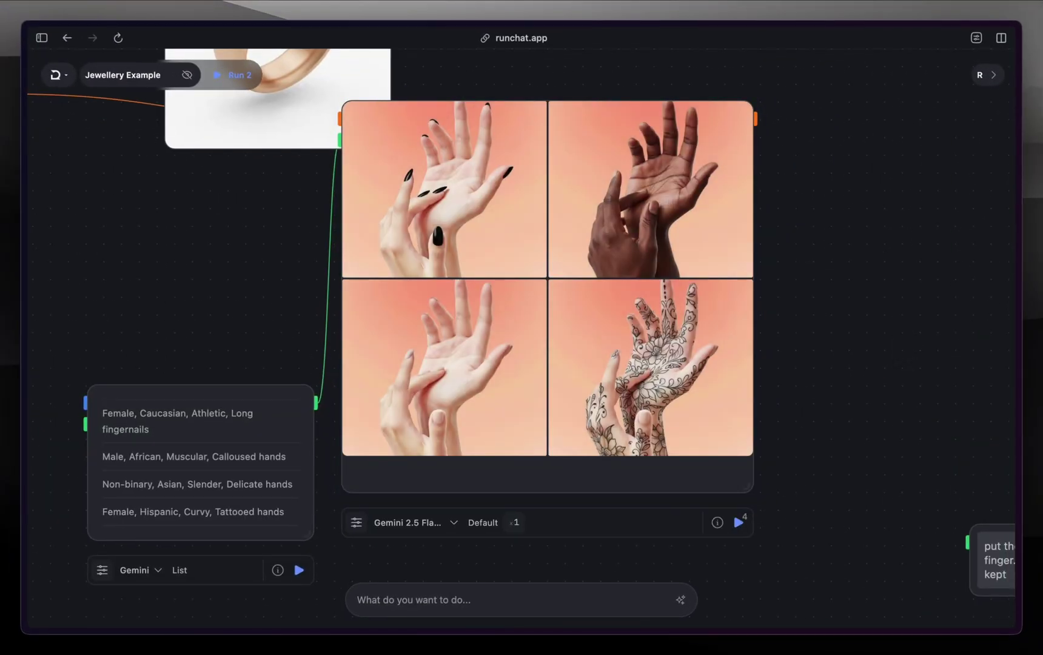
scroll(213, 303, "down", 1)
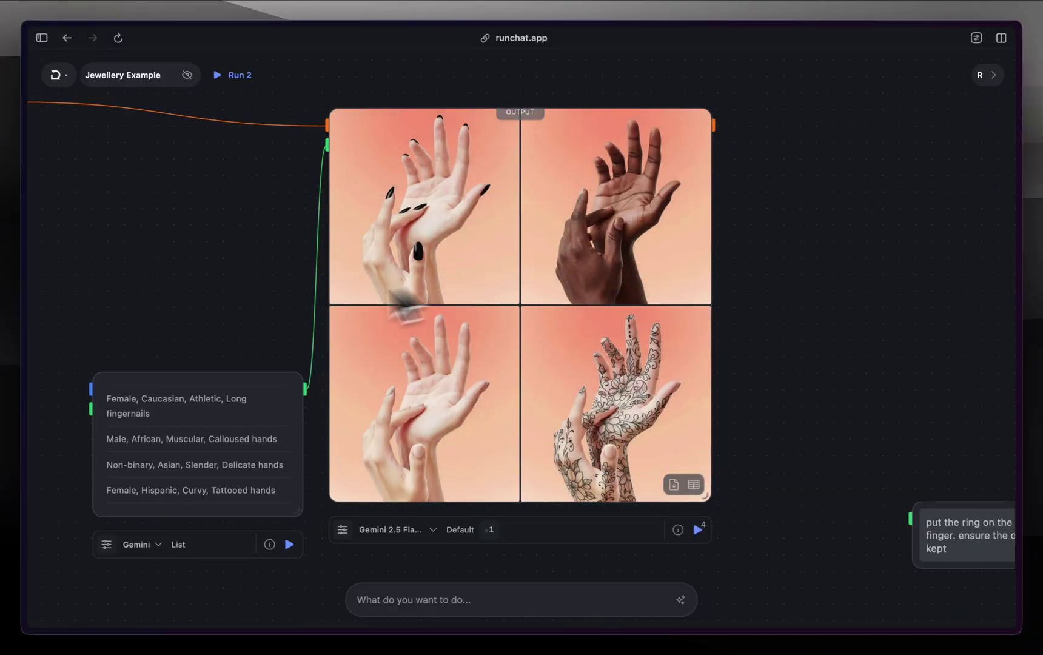
scroll(231, 301, "down", 2)
scroll(231, 312, "down", 4)
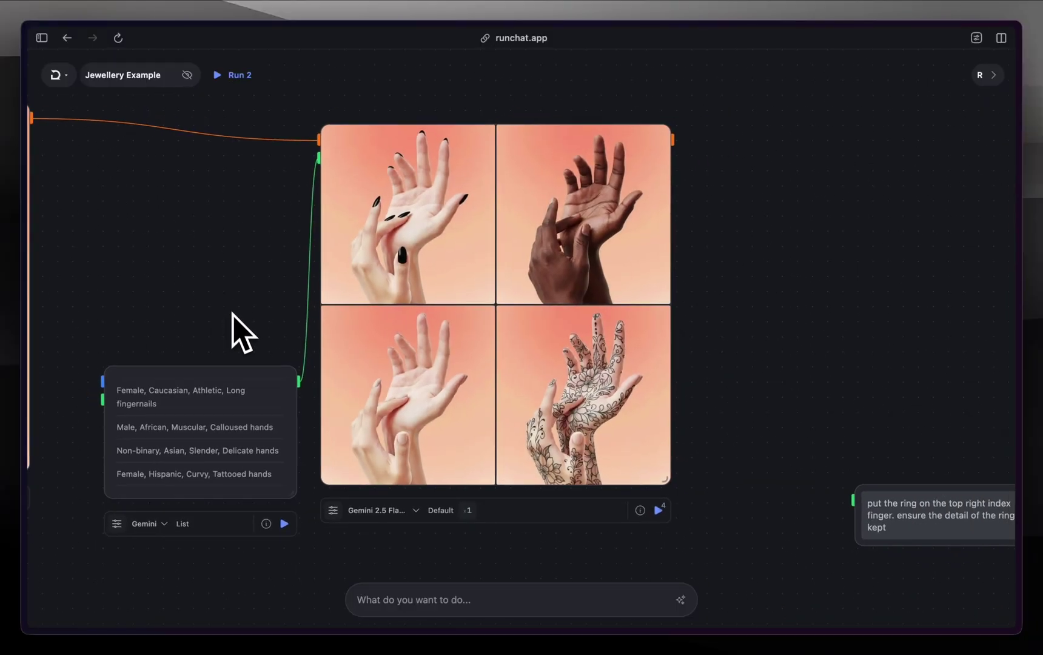
scroll(233, 318, "right", 3)
scroll(232, 318, "up", 2)
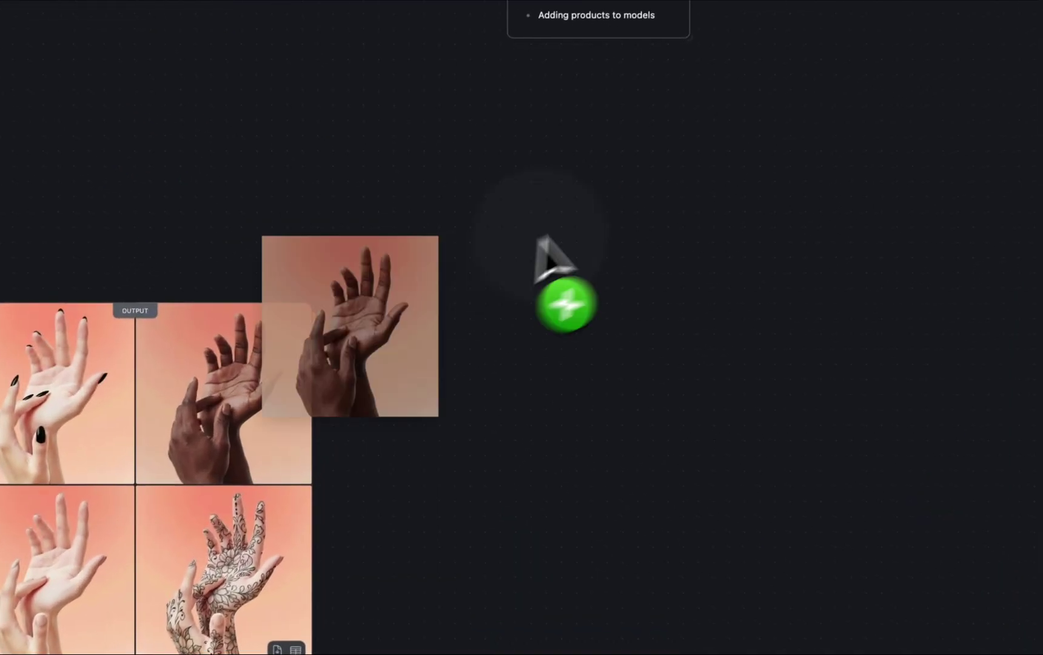